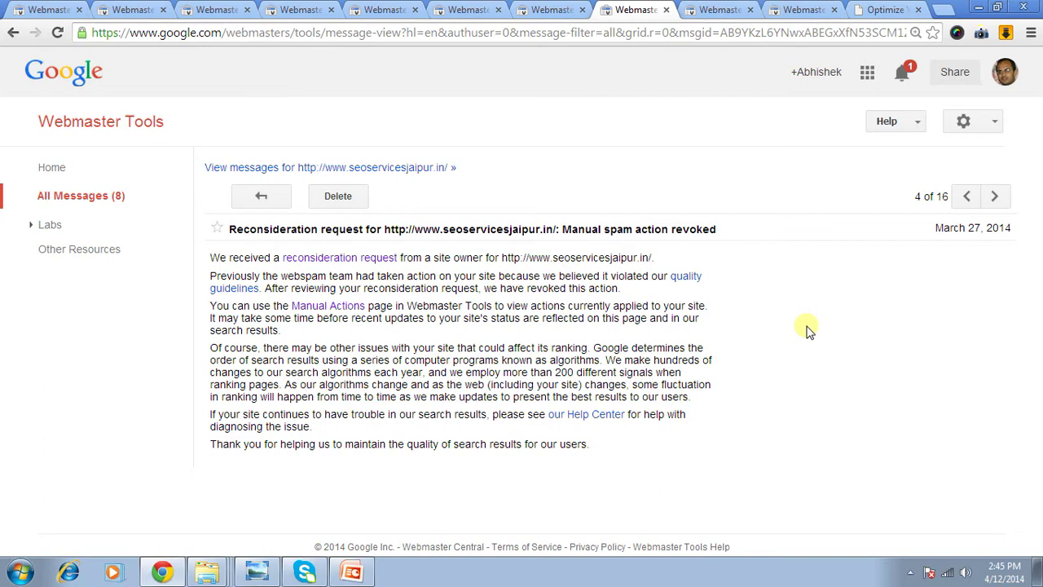
left_click(51, 167)
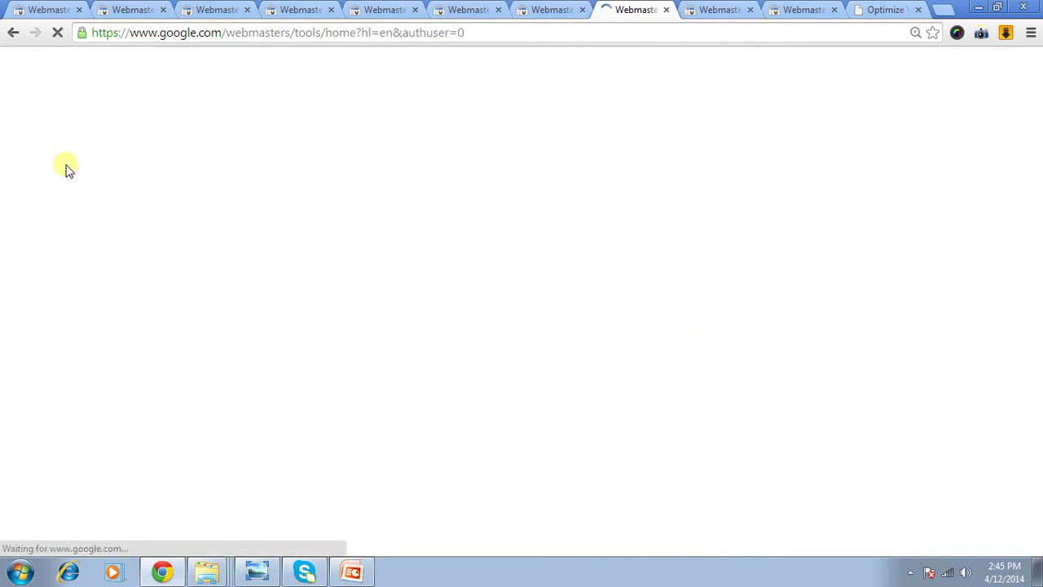
scroll(165, 279, "down", 1)
scroll(164, 278, "down", 20)
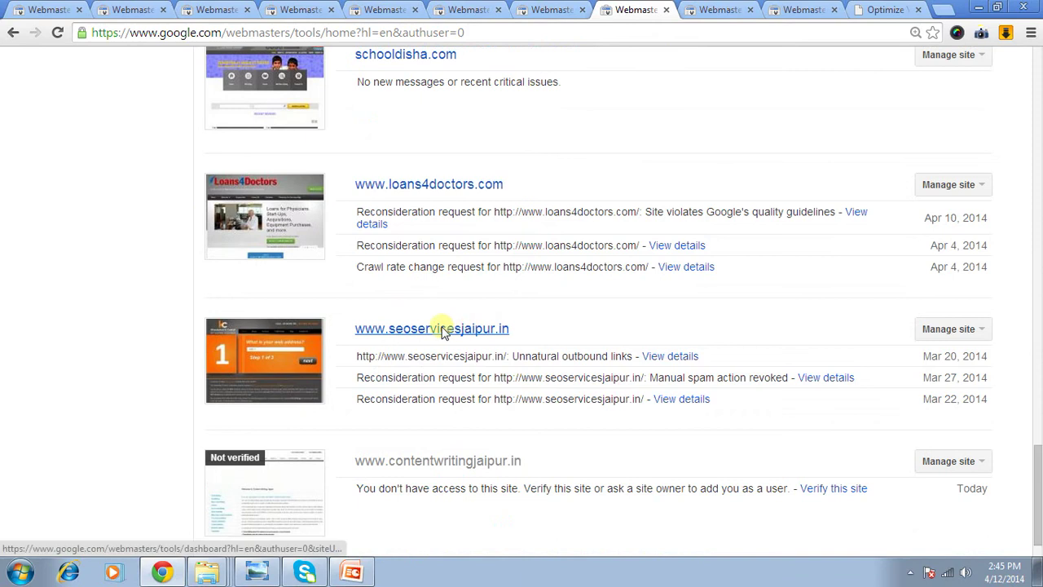
scroll(442, 329, "down", 1)
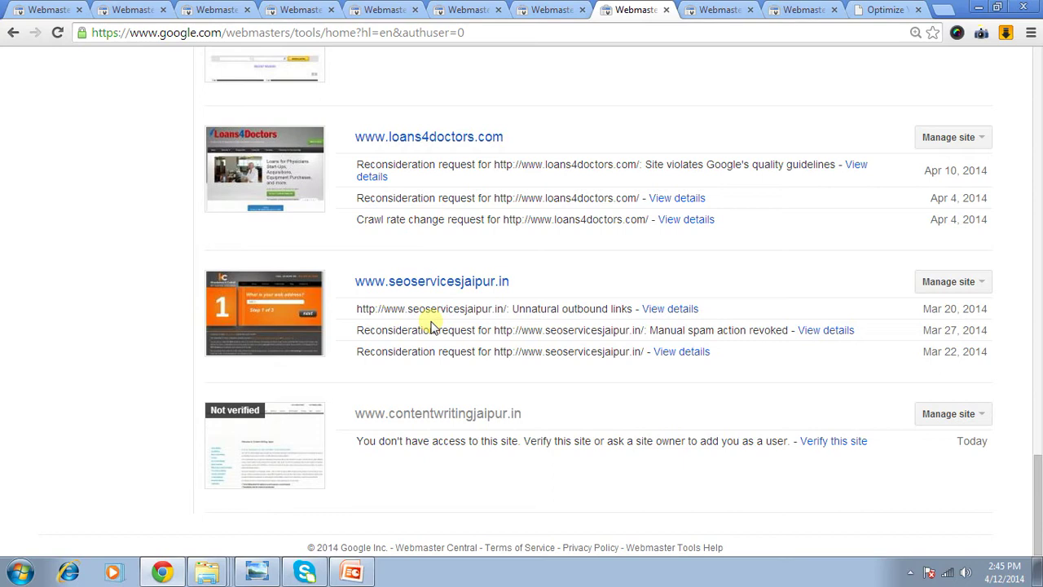
left_click(414, 285)
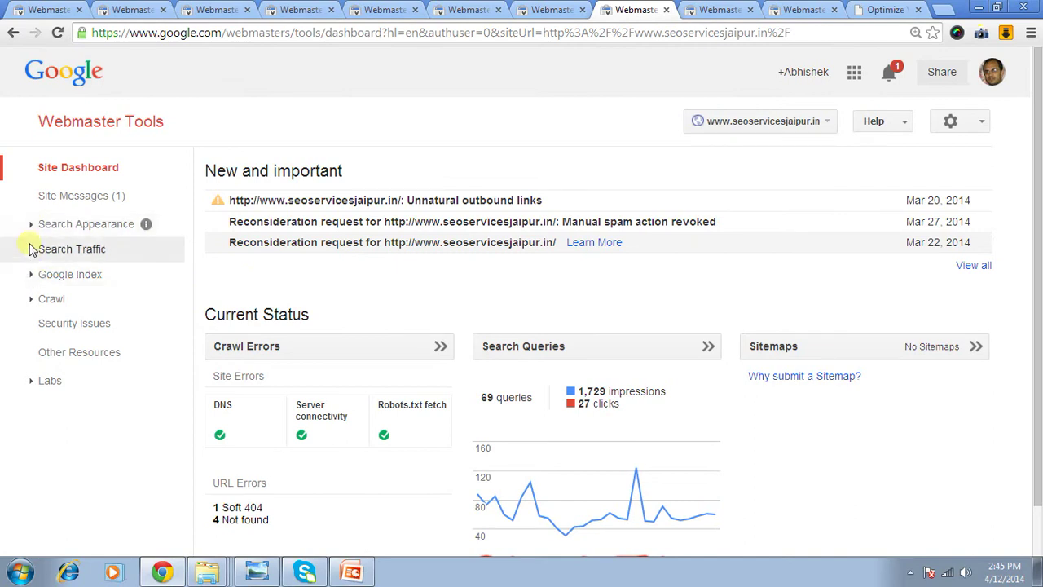
Step: Open the Links to Your Site report under Search Traffic and show the full list of domains that link the most
left_click(36, 249)
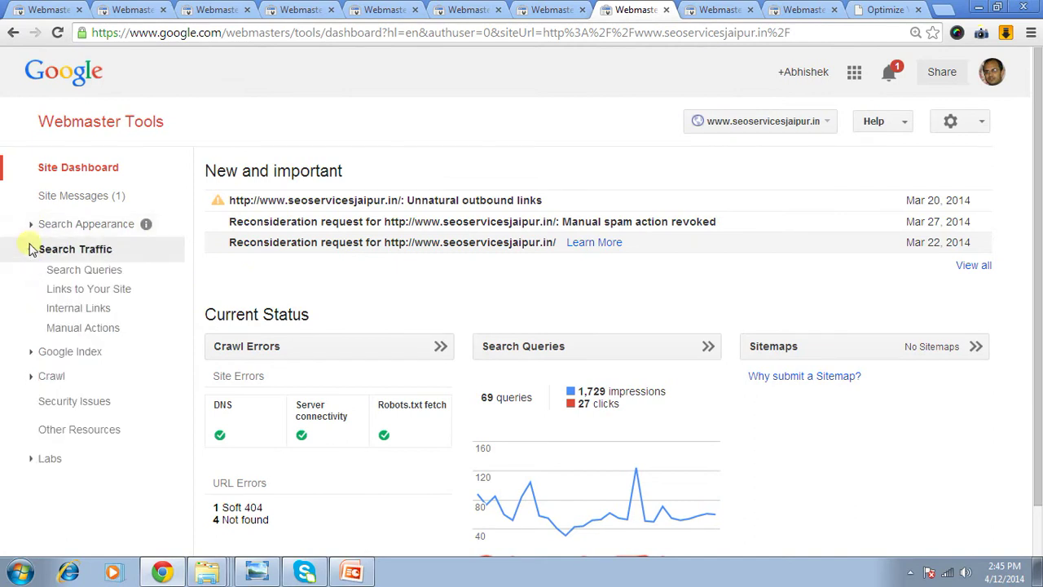
left_click(71, 290)
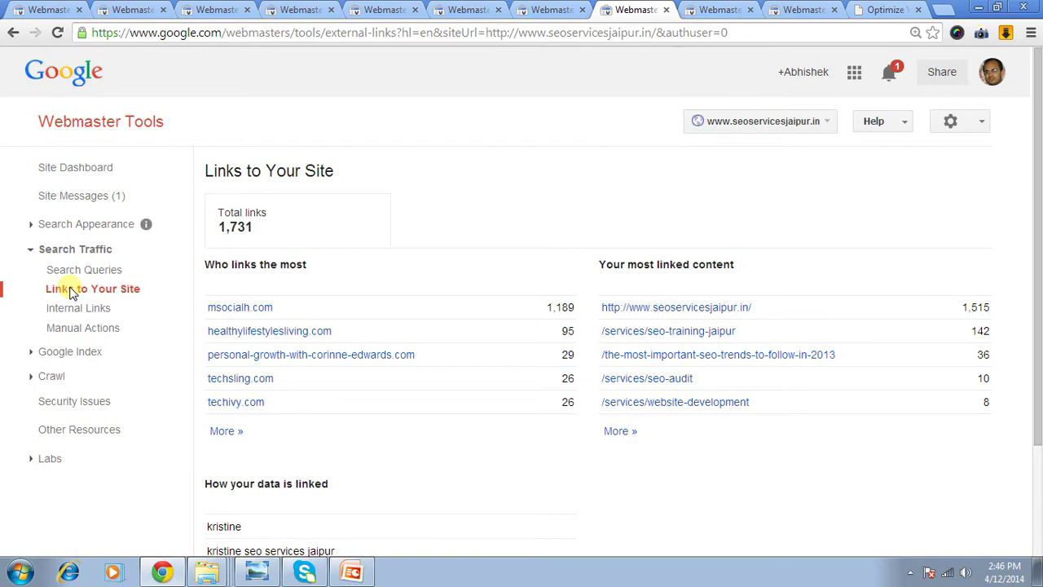
scroll(326, 452, "down", 1)
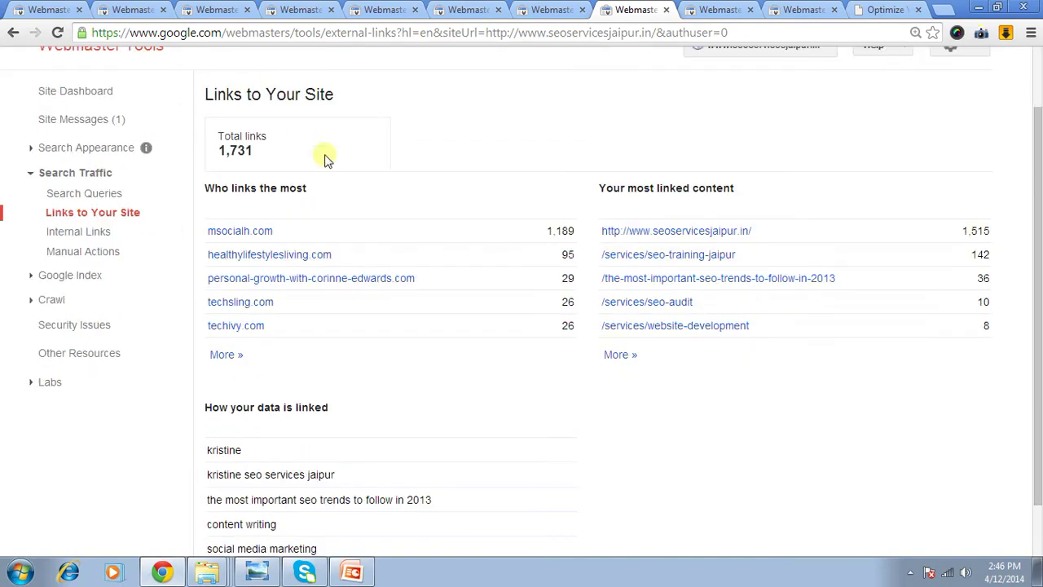
left_click(218, 363)
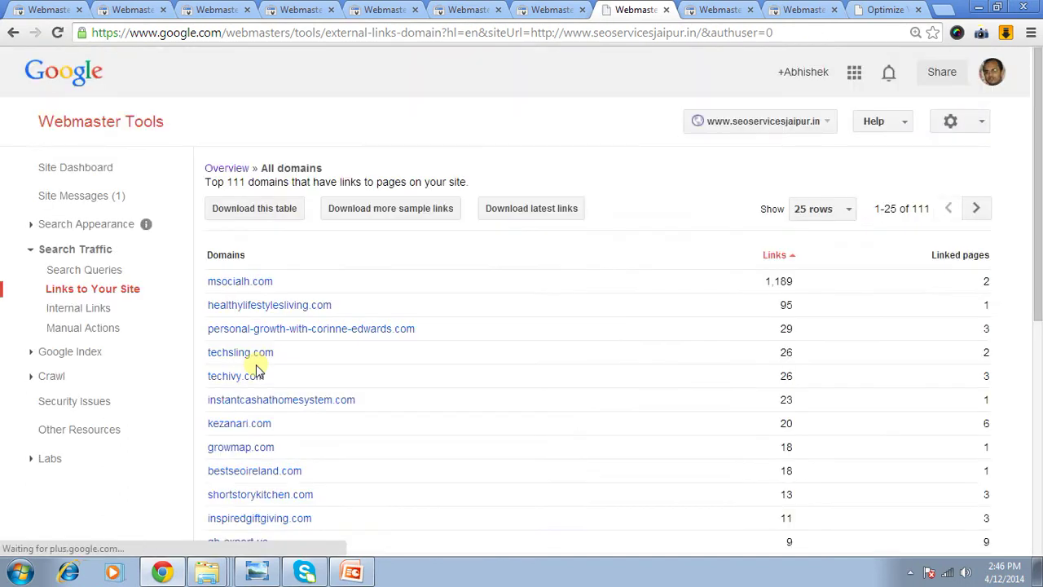
Step: Download more sample links as a CSV file and open the downloaded file in Excel
left_click(371, 210)
left_click(467, 328)
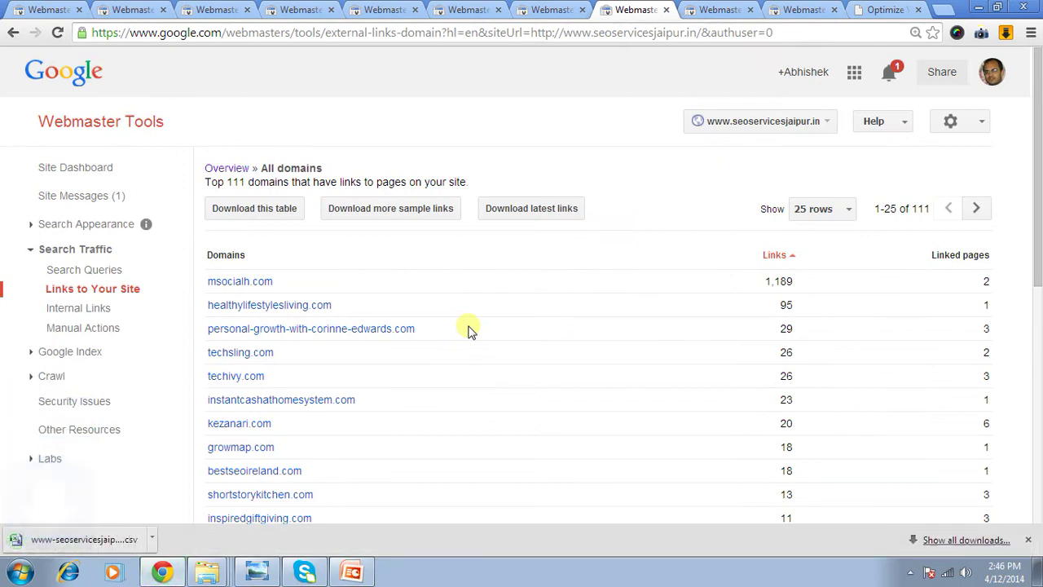
left_click(152, 539)
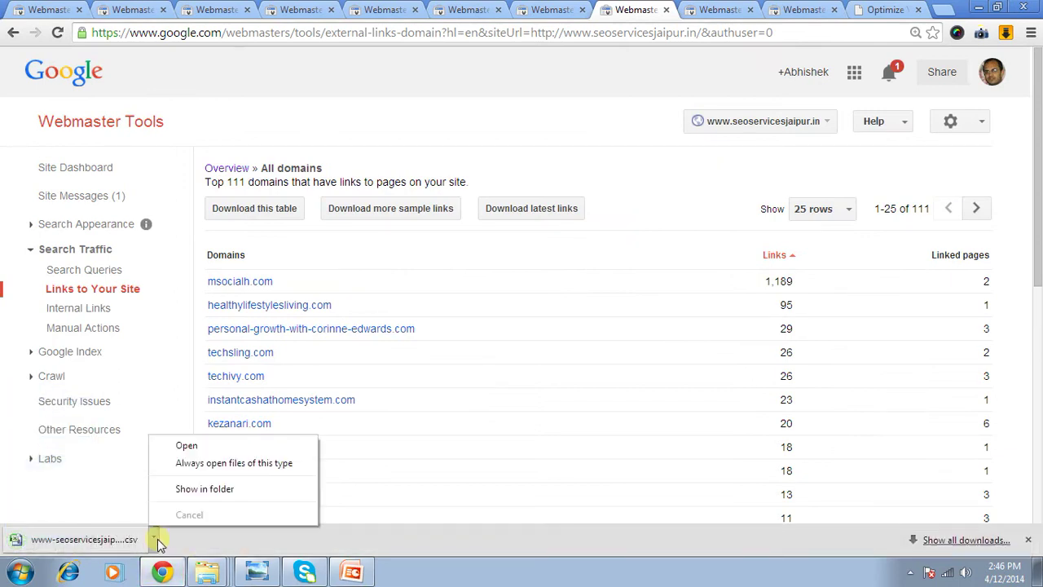
left_click(186, 441)
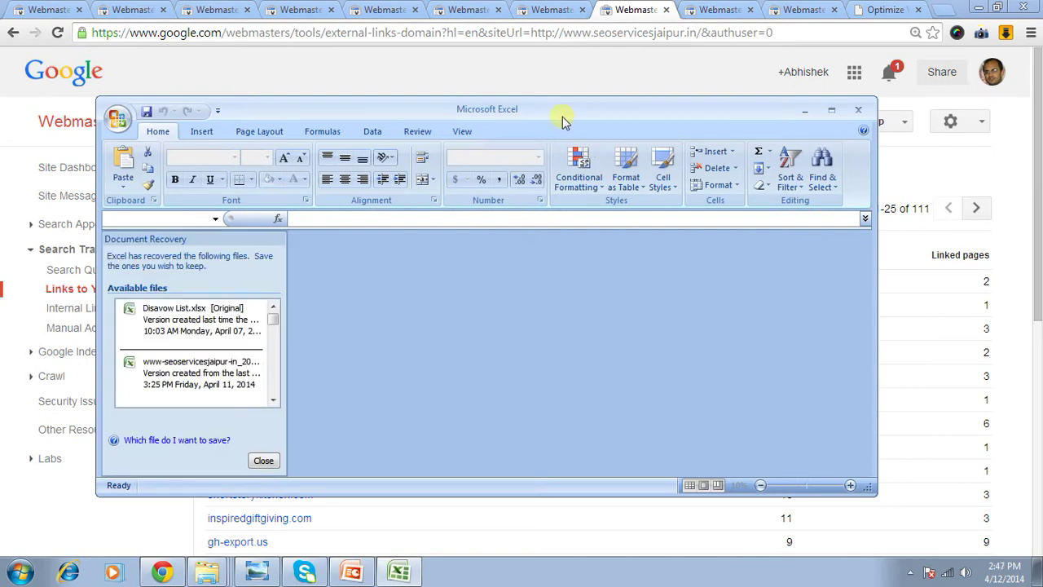
Step: Maximize the Excel window and close the document recovery pane, removing the recovered files
key("super+Up")
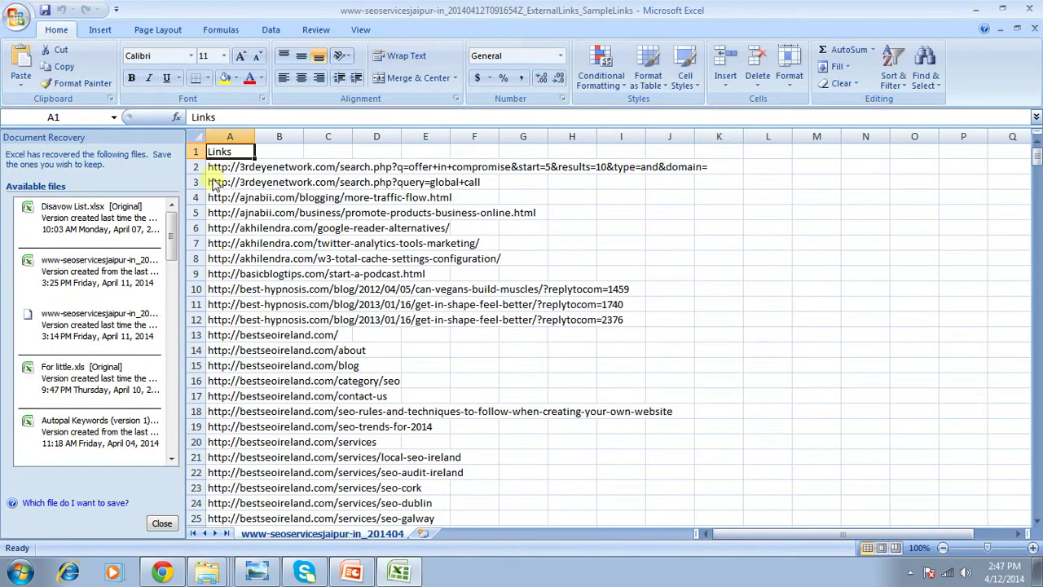
left_click(214, 182)
left_click(161, 523)
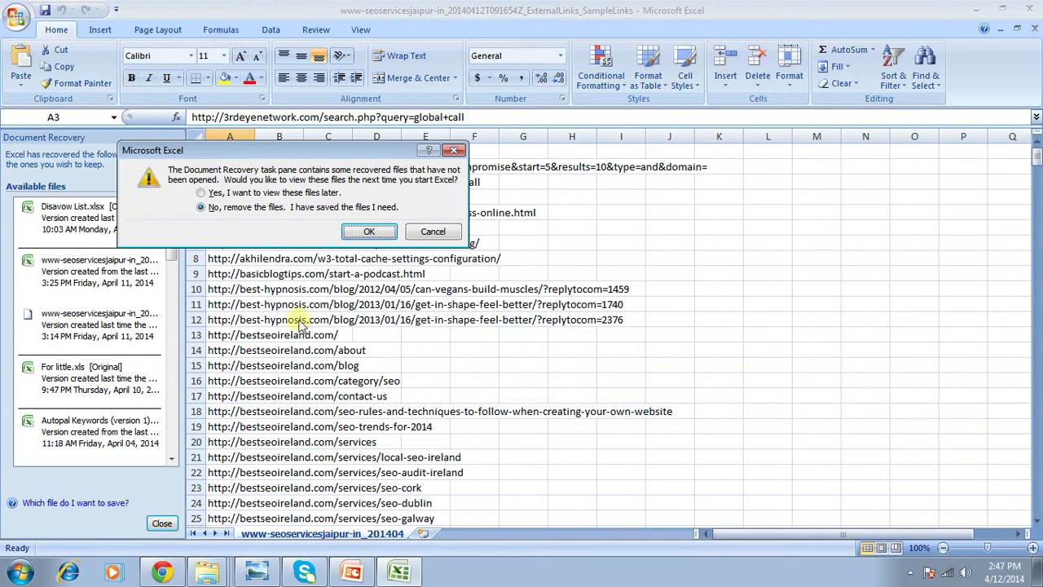
left_click(368, 232)
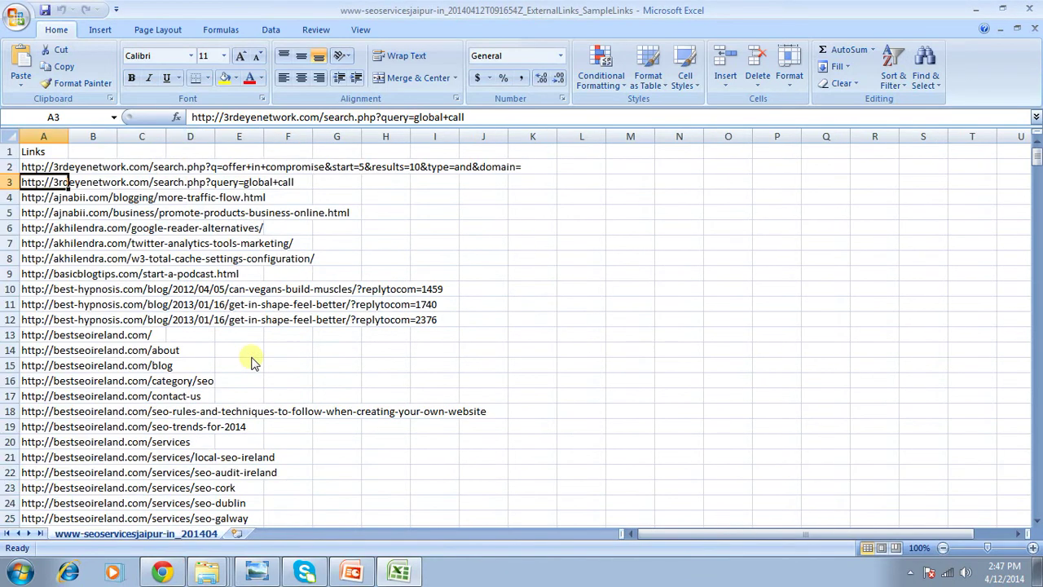
Step: Look through the backlink URLs and copy the bestseoireland.com/services/seo-ireland link in cell A26
scroll(252, 363, "down", 2)
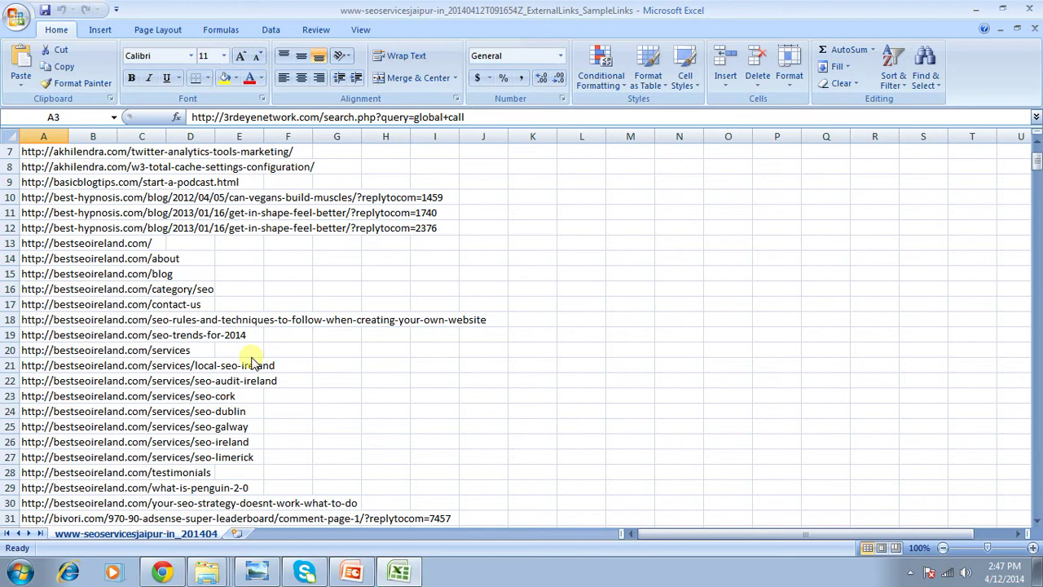
left_click(45, 200)
scroll(79, 379, "down", 4)
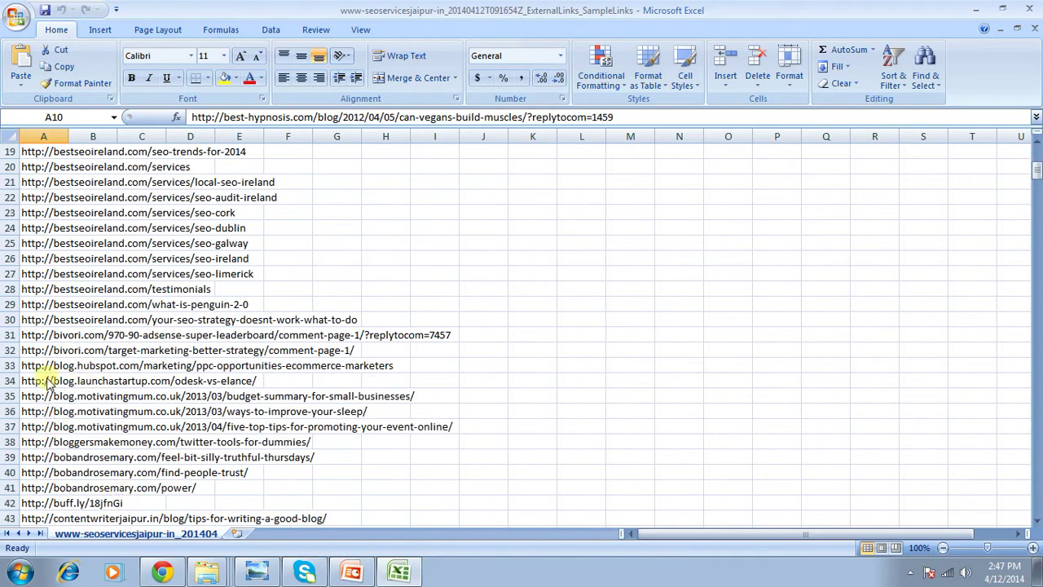
left_click(48, 261)
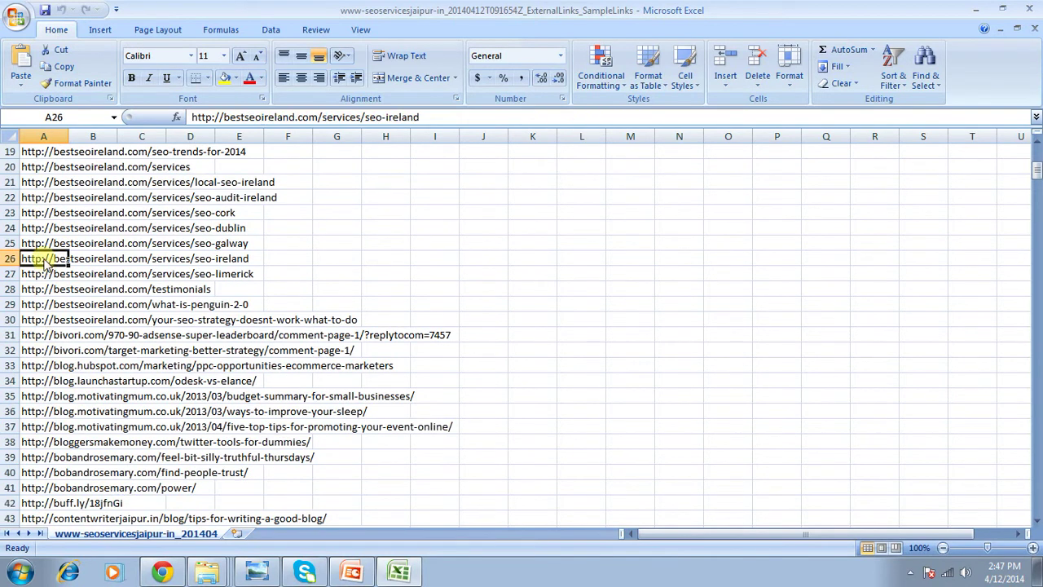
right_click(47, 261)
left_click(85, 285)
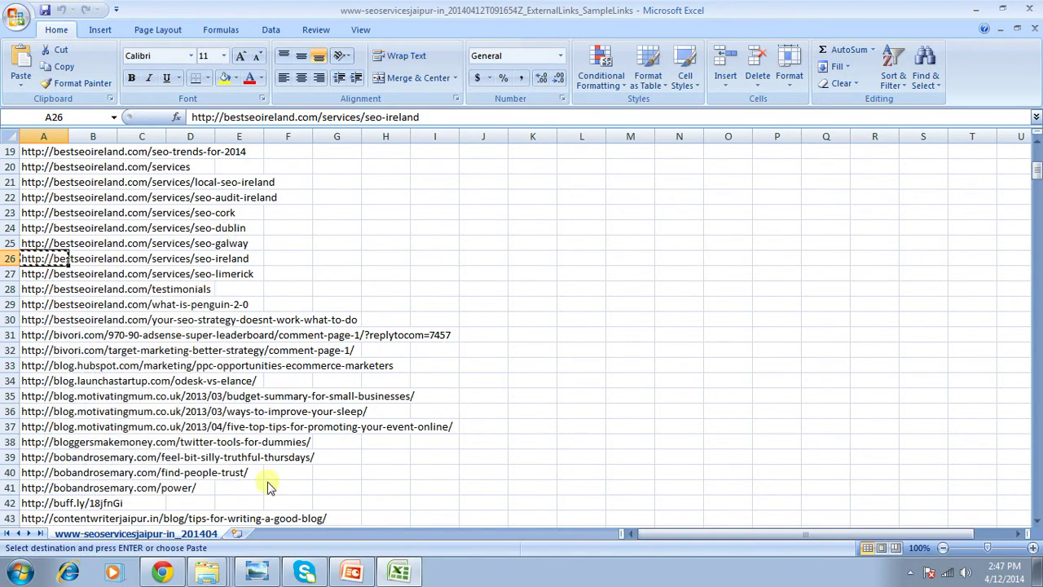
Step: Switch to Chrome and load the copied bestseoireland.com link in a new tab, going down to the page footer
left_click(162, 572)
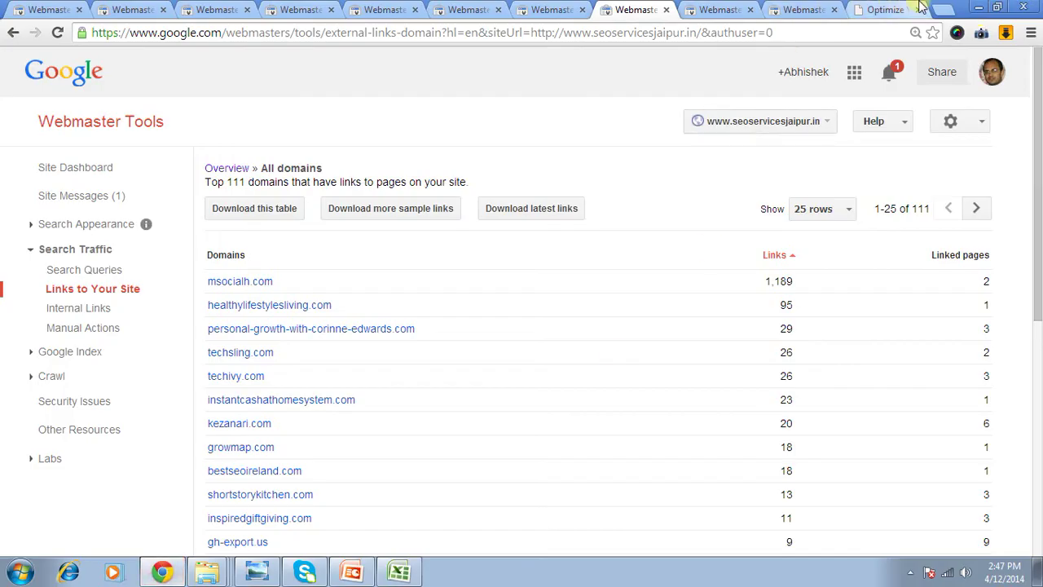
left_click(943, 9)
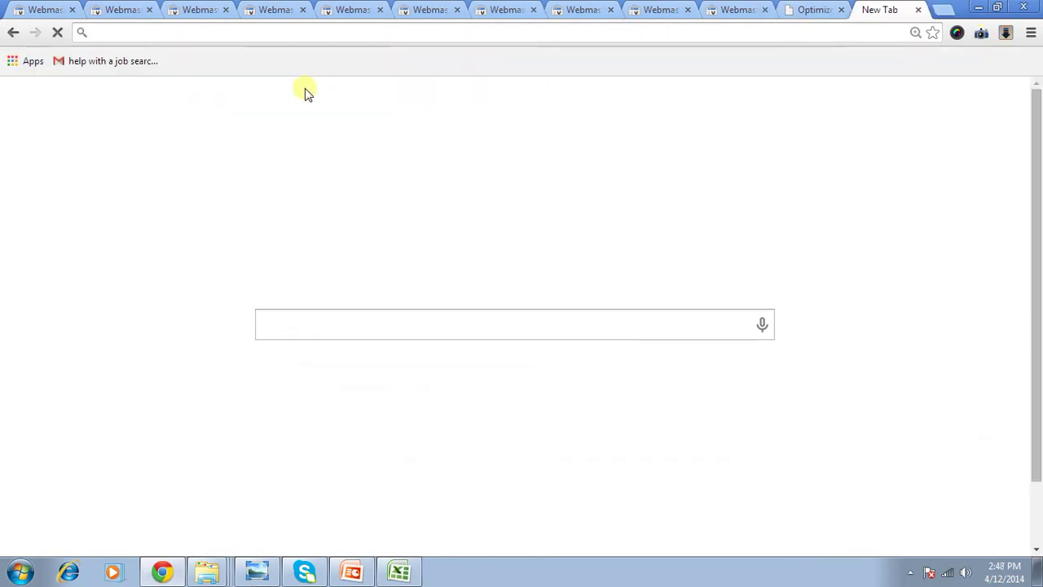
key("ctrl+v")
key("Return")
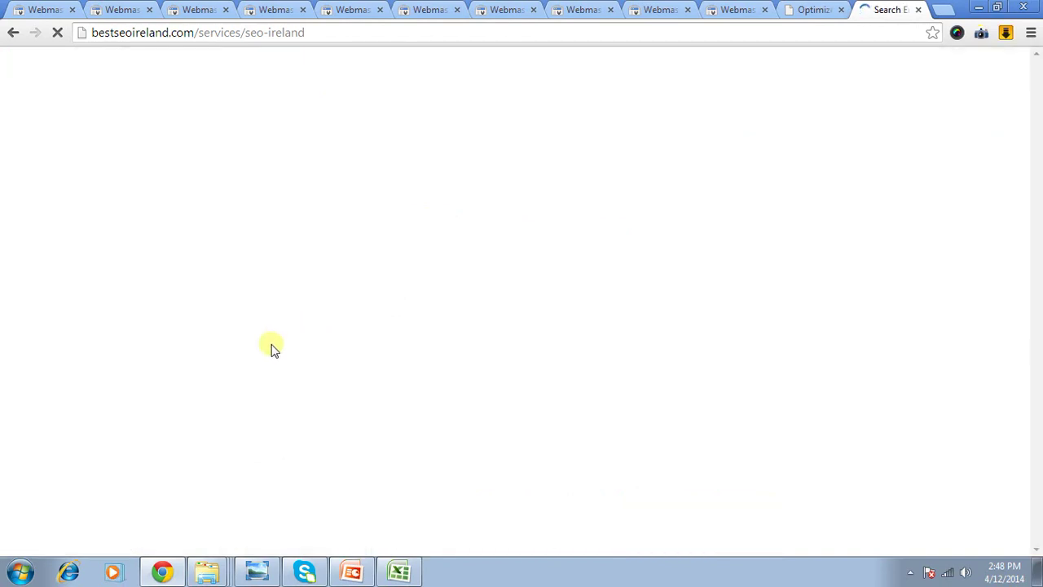
scroll(272, 344, "down", 3)
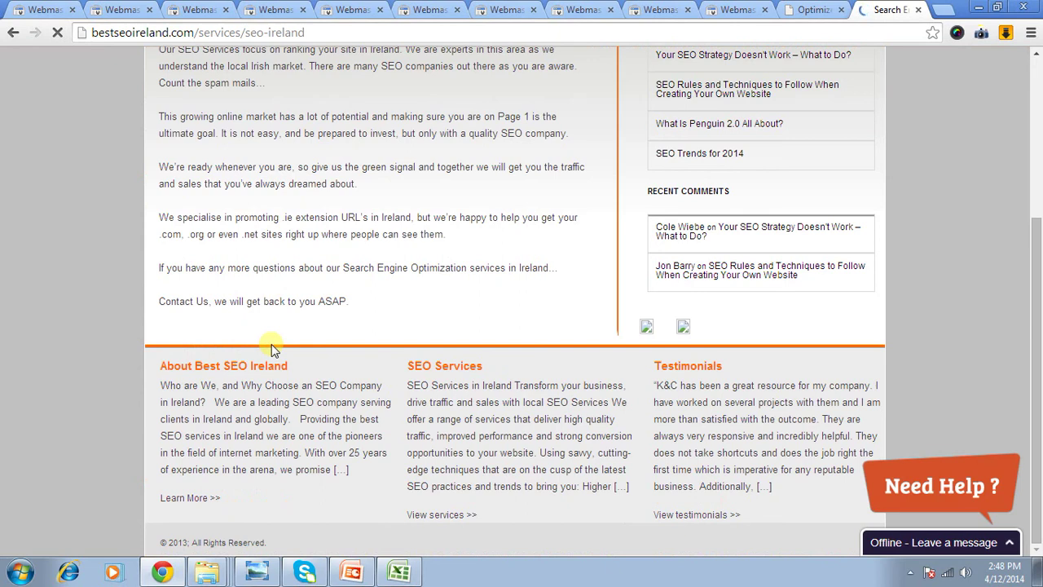
Step: View the page source of the bestseoireland.com page
right_click(109, 134)
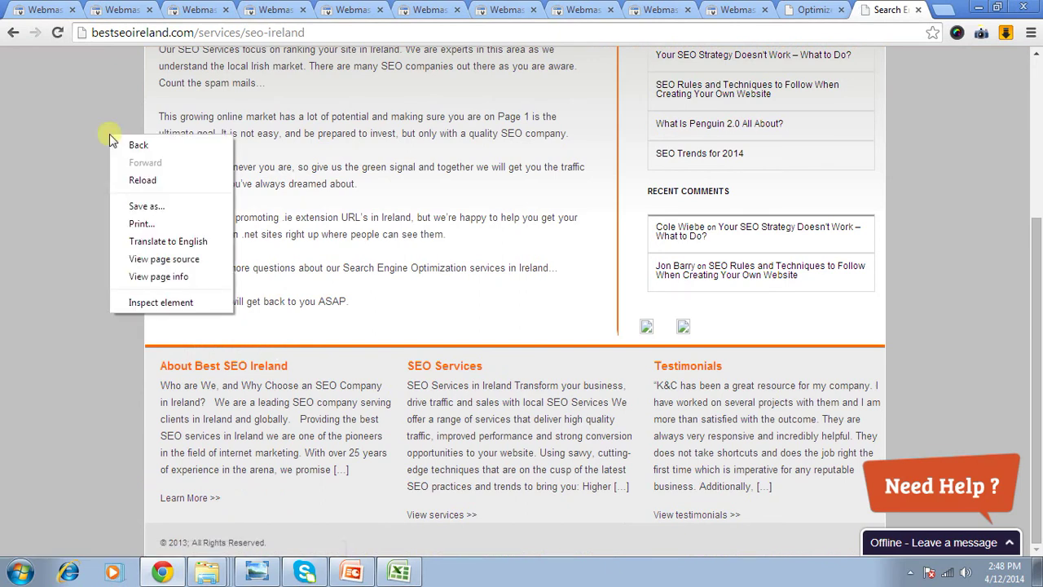
left_click(65, 148)
right_click(67, 146)
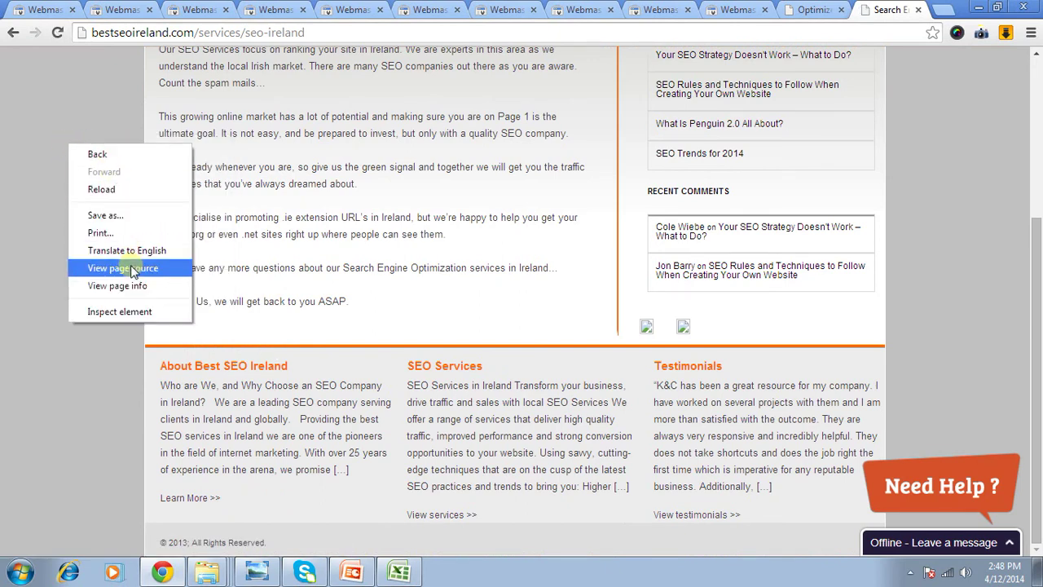
left_click(132, 269)
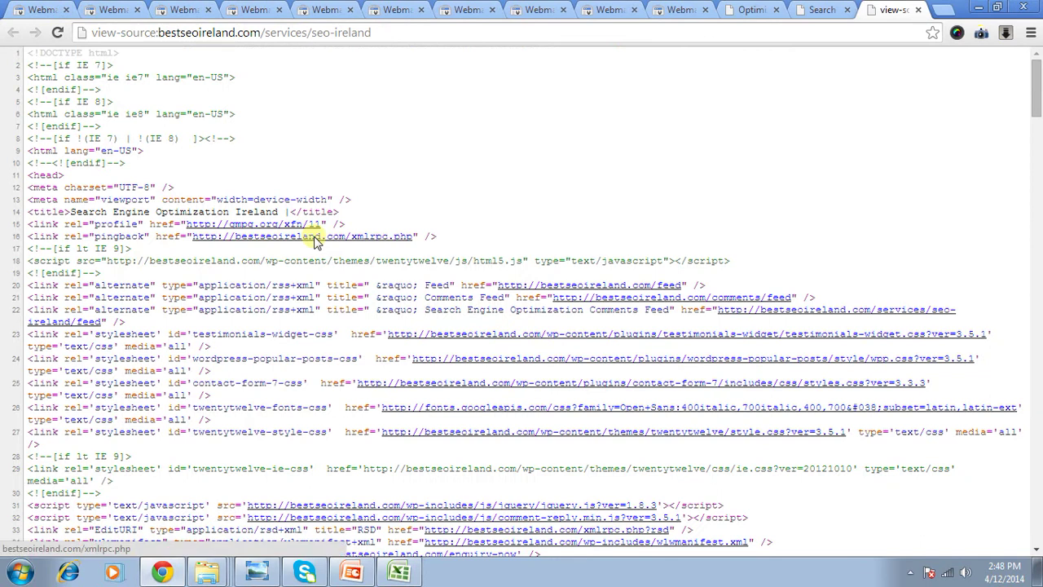
key("ctrl+f")
type("se")
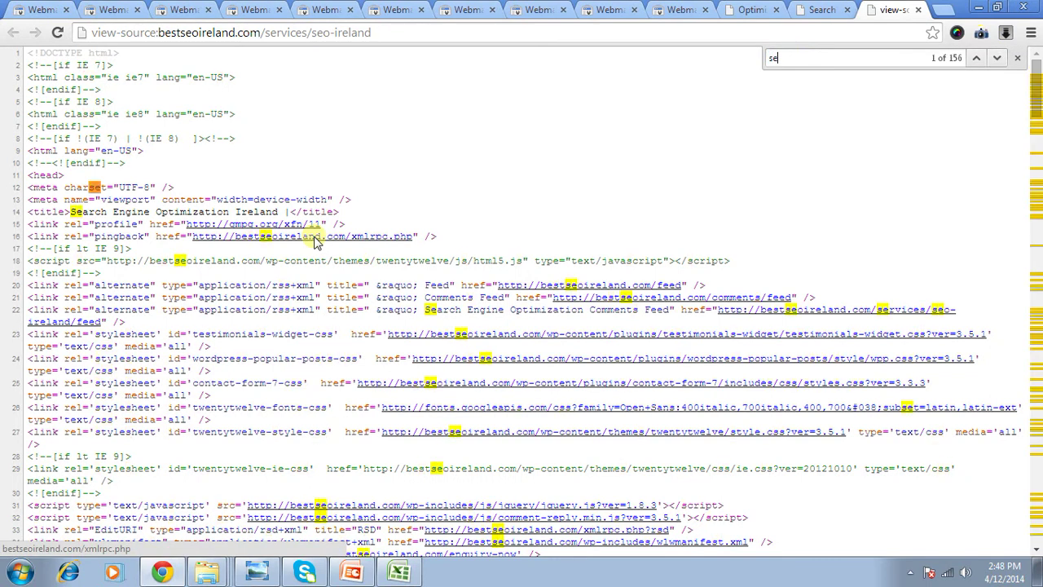
type("oservices")
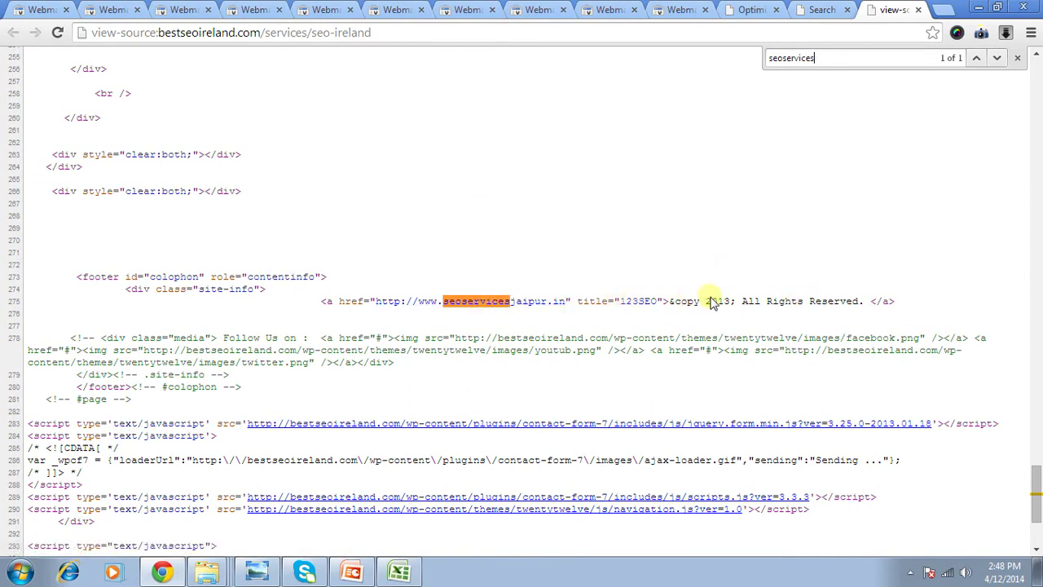
left_click_drag(789, 302, 524, 317)
left_click(404, 326)
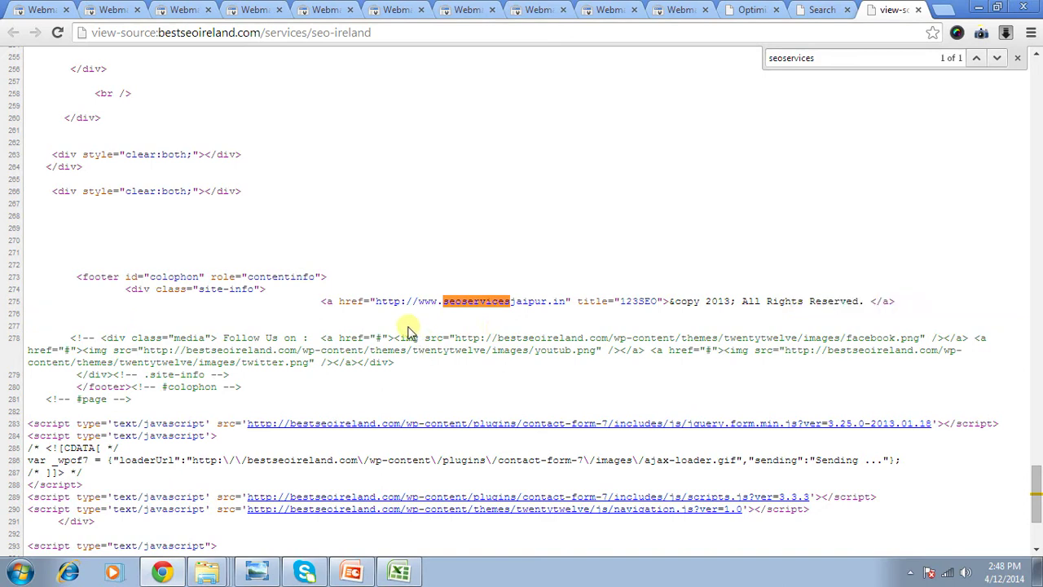
left_click_drag(334, 300, 611, 305)
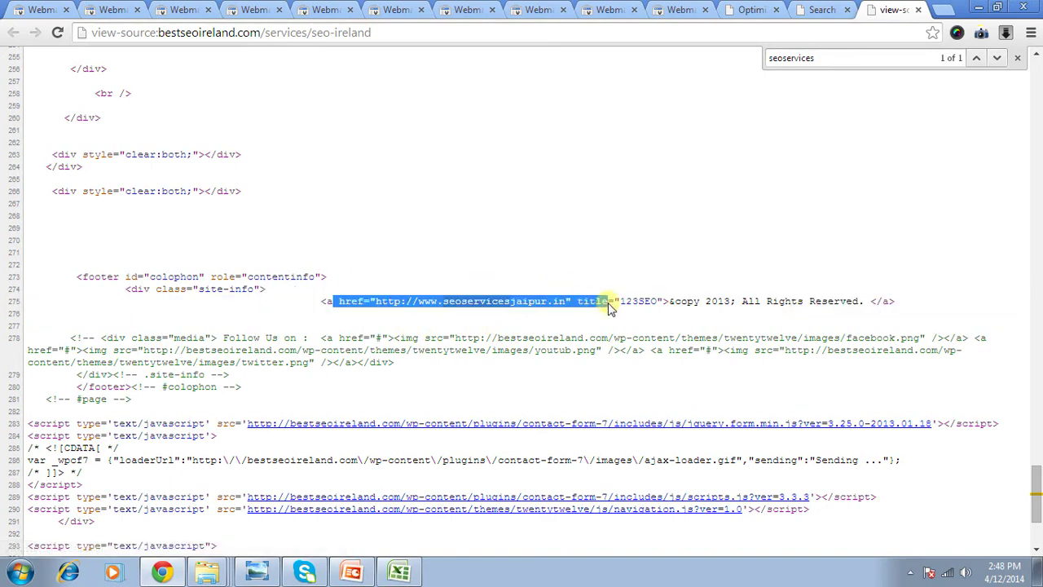
Step: Close the page source and check the bestseoireland.com page for where the footer link sits
left_click(919, 9)
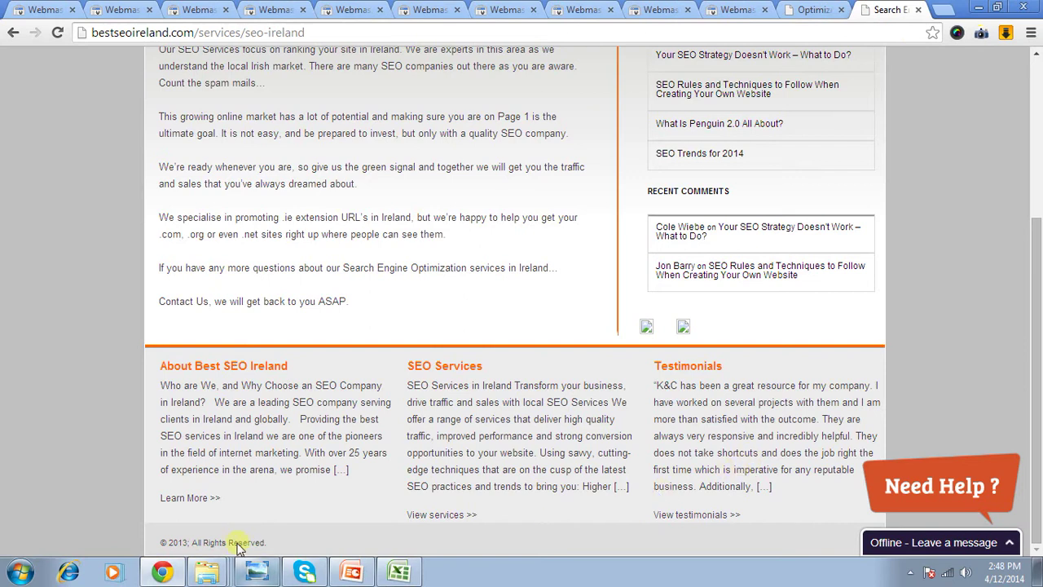
scroll(219, 544, "up", 3)
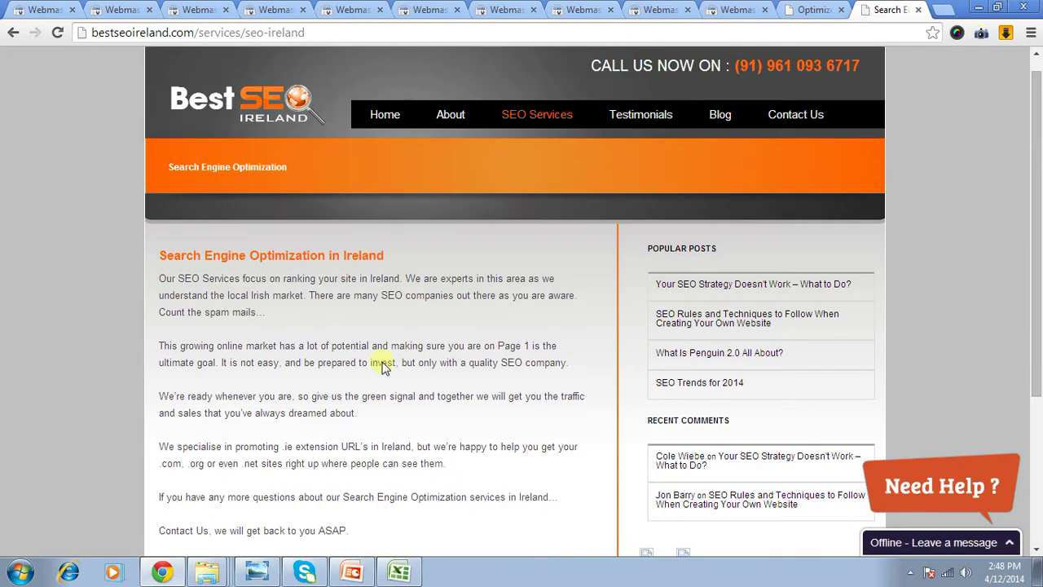
scroll(380, 375, "down", 3)
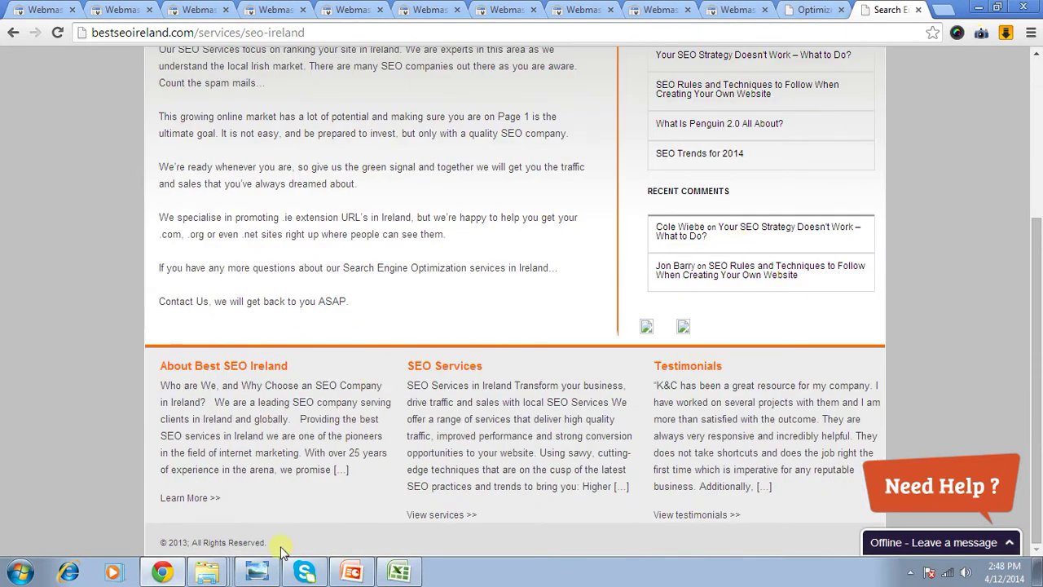
Step: Switch to Excel and copy the bivori.com 970-90-adsense-super-leaderboard link in cell A31
left_click(399, 572)
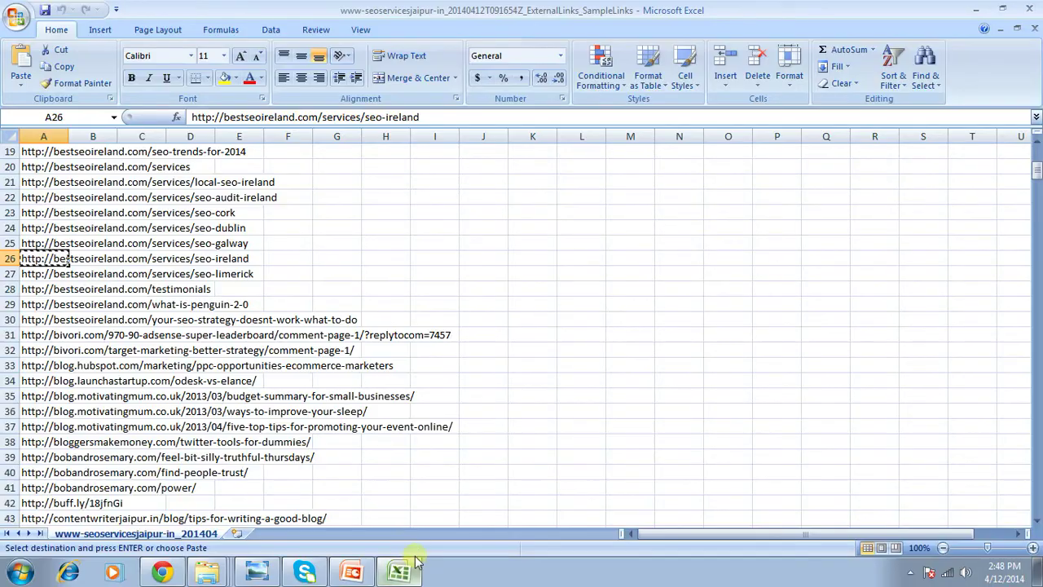
left_click(49, 336)
right_click(49, 336)
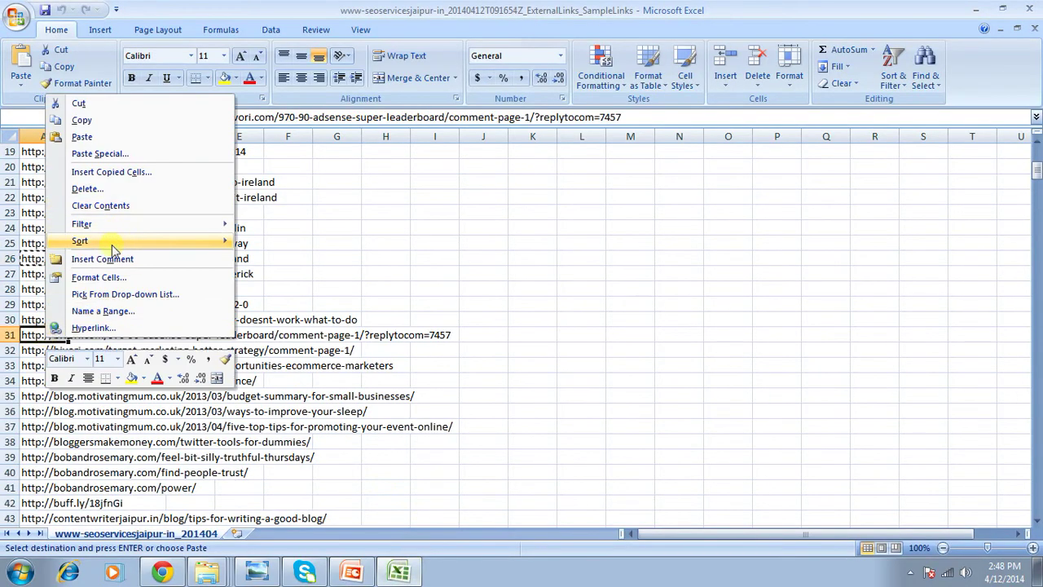
left_click(82, 120)
Step: Switch to Chrome and load the copied bivori.com link in place of the bestseoireland.com page
left_click(163, 573)
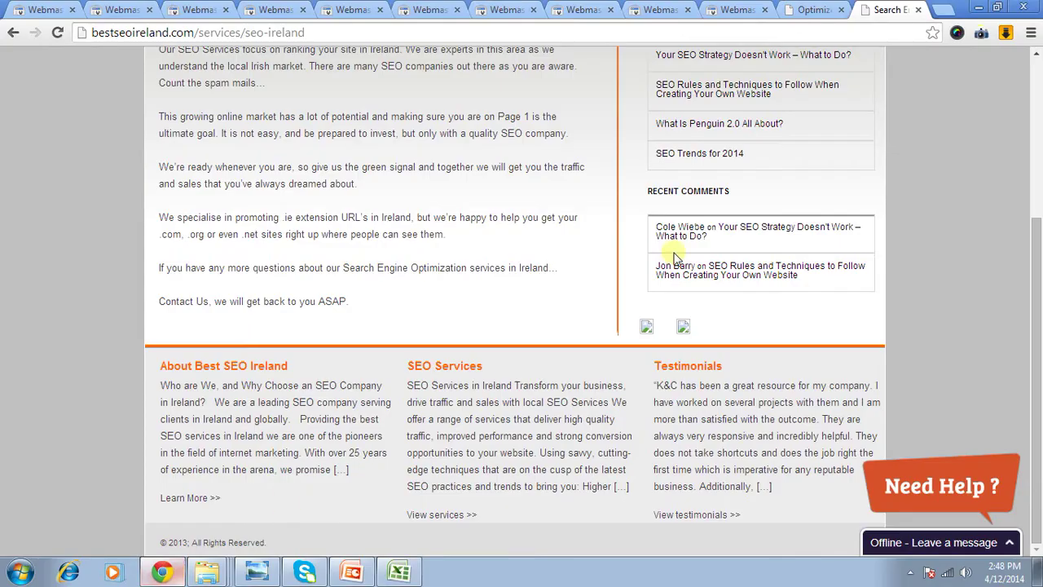
left_click(782, 33)
right_click(782, 33)
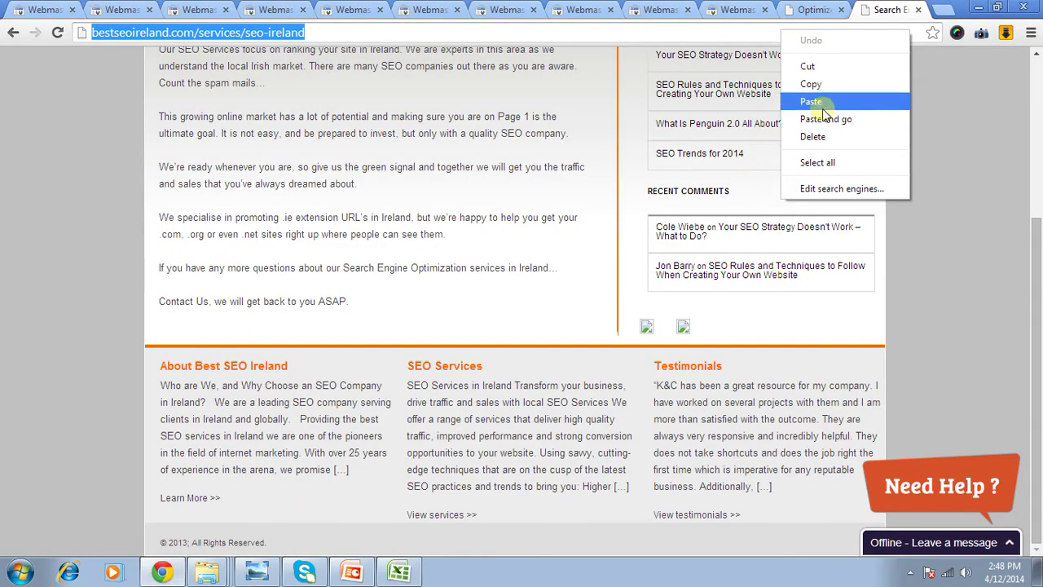
left_click(814, 101)
key("Return")
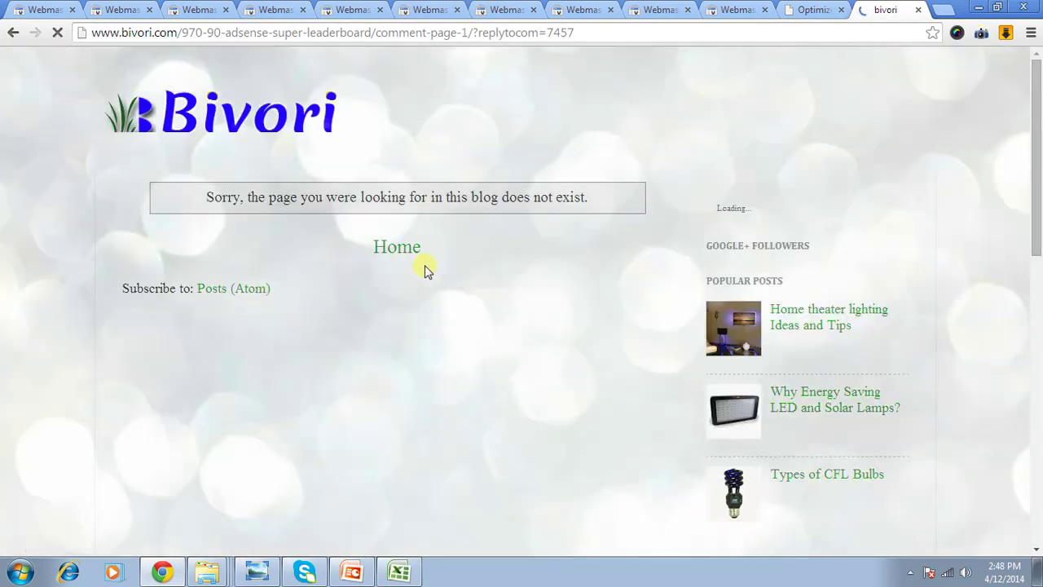
Step: Examine the bivori.com page from header to footer for a link to the site
scroll(425, 269, "down", 4)
scroll(425, 265, "down", 6)
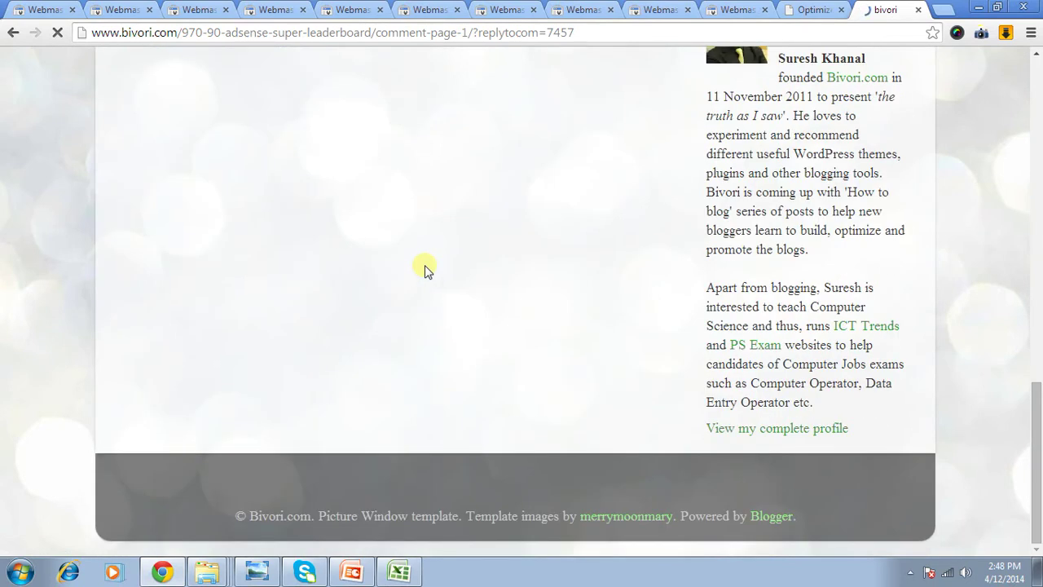
scroll(424, 264, "up", 10)
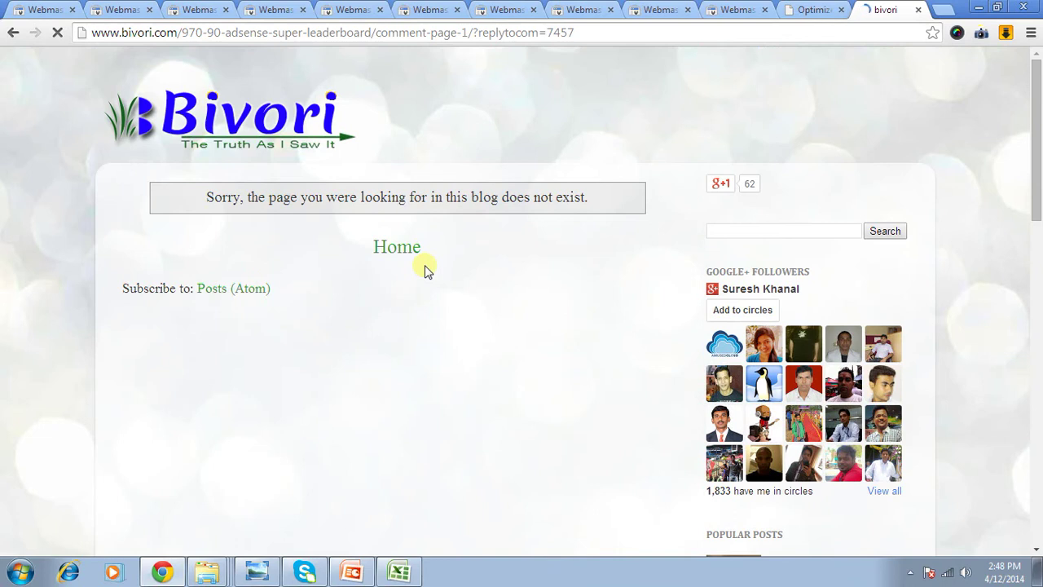
scroll(425, 272, "down", 6)
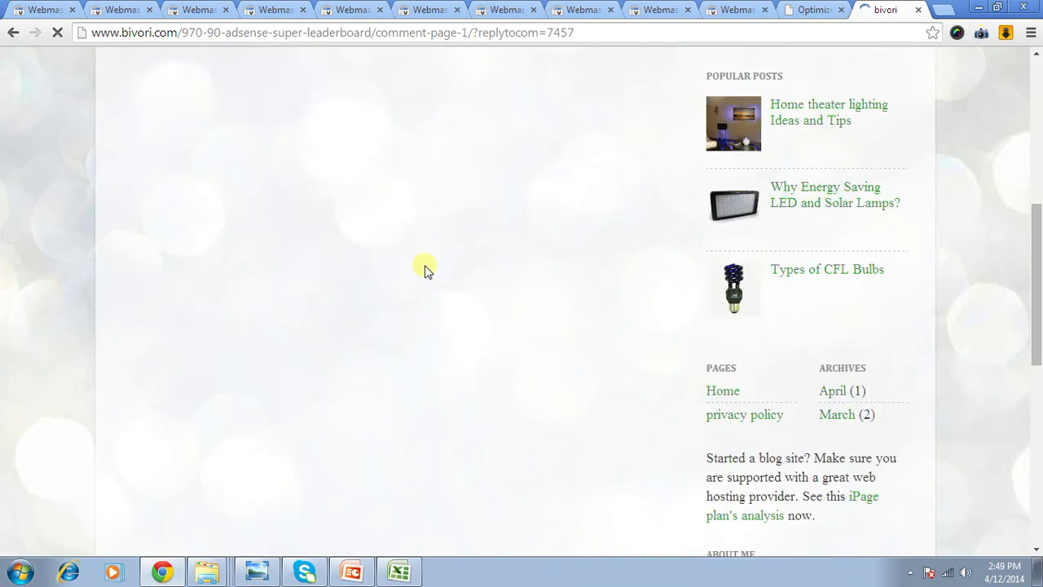
scroll(425, 269, "down", 6)
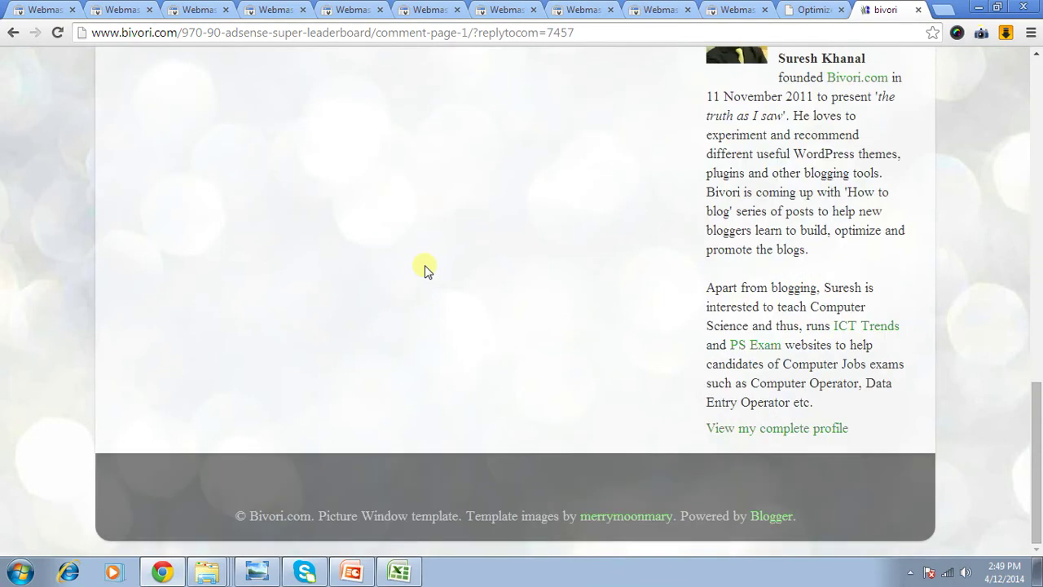
scroll(424, 269, "up", 8)
scroll(425, 269, "up", 3)
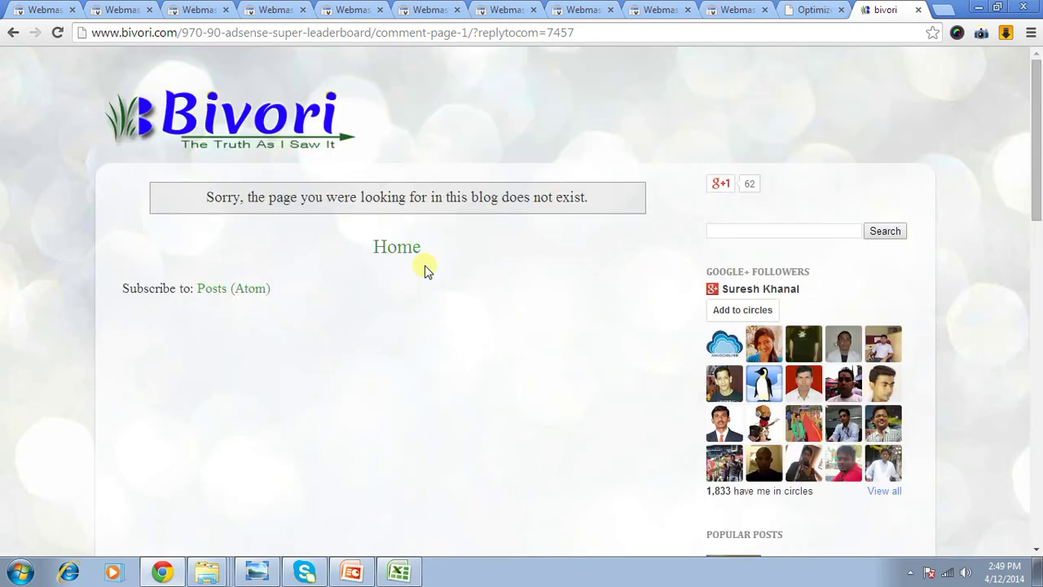
scroll(425, 269, "down", 10)
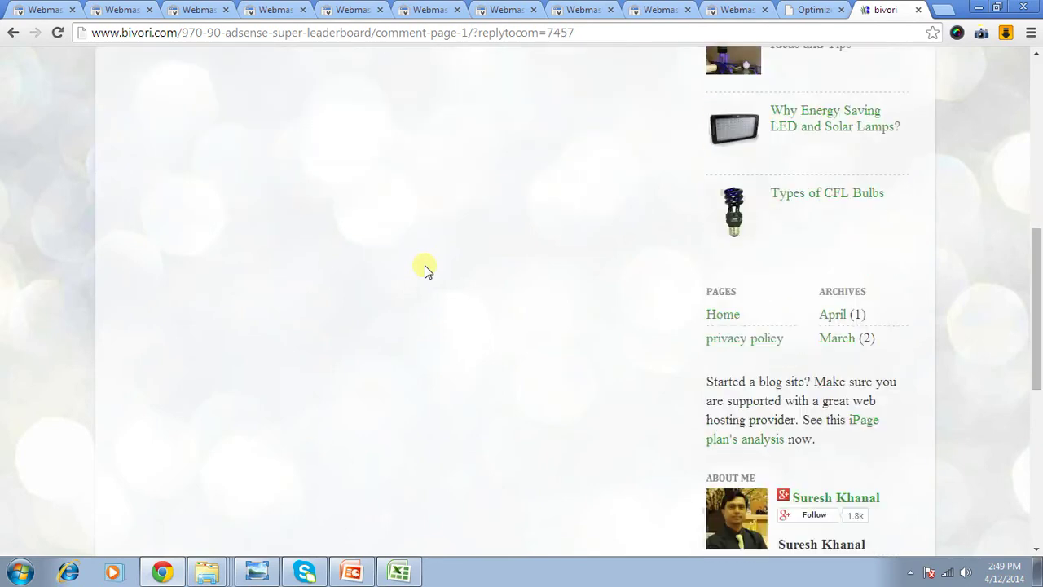
Step: Search the page source of the bivori.com page for "seoservices" and return to the page itself
right_click(39, 217)
left_click(76, 338)
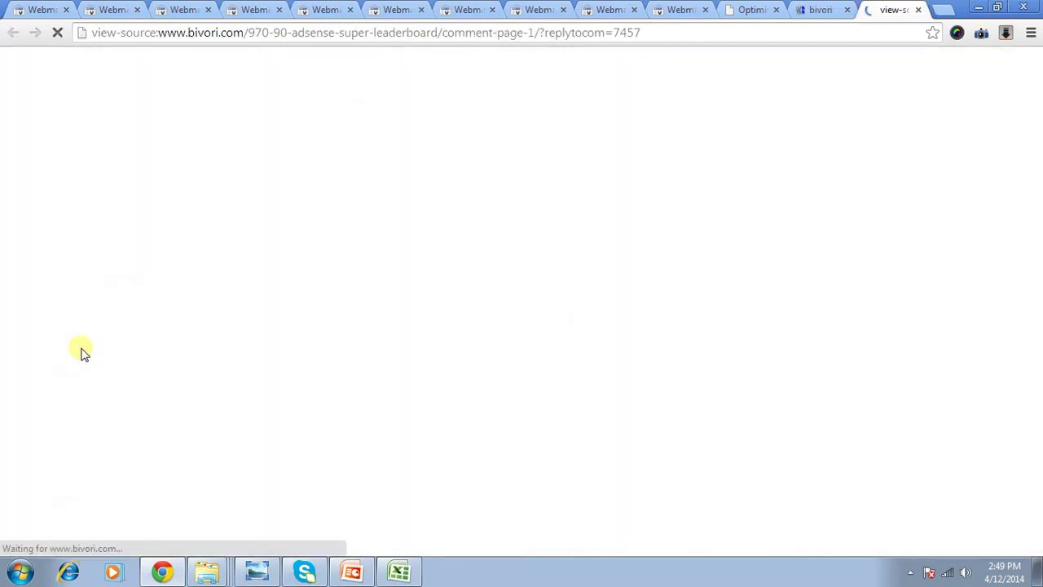
key("ctrl+f")
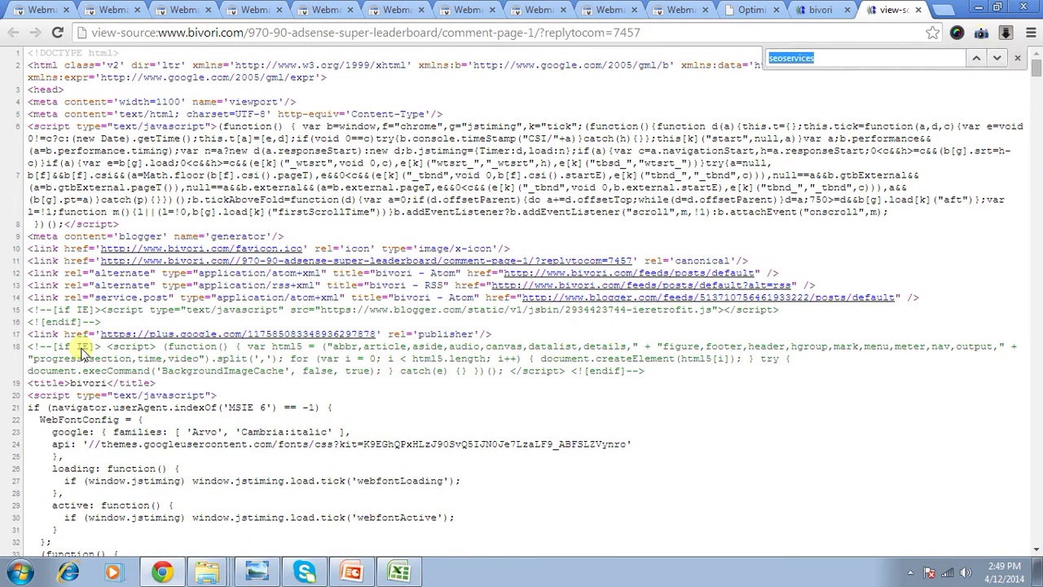
type("seo")
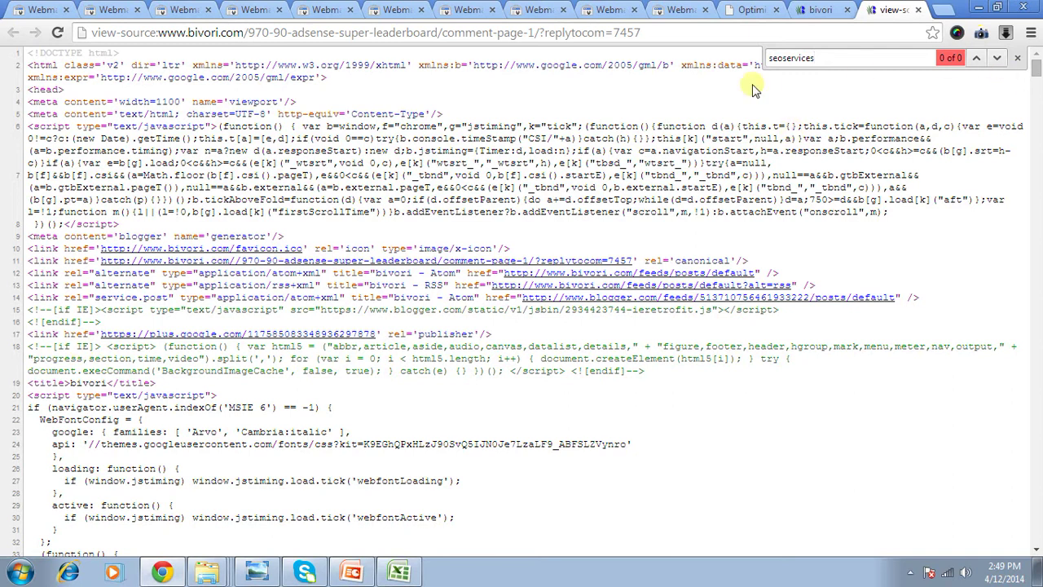
left_click(1017, 60)
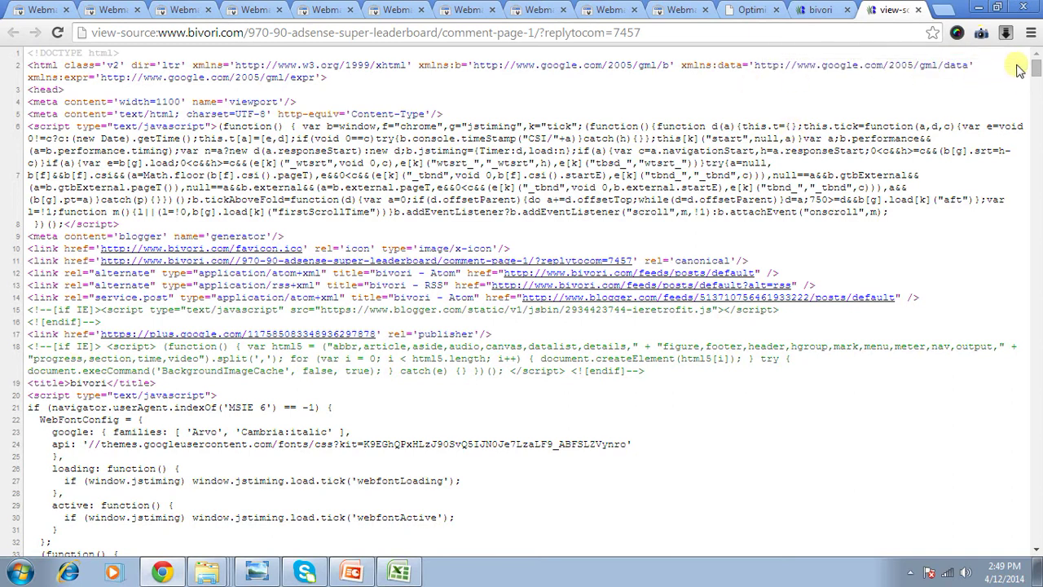
left_click(820, 10)
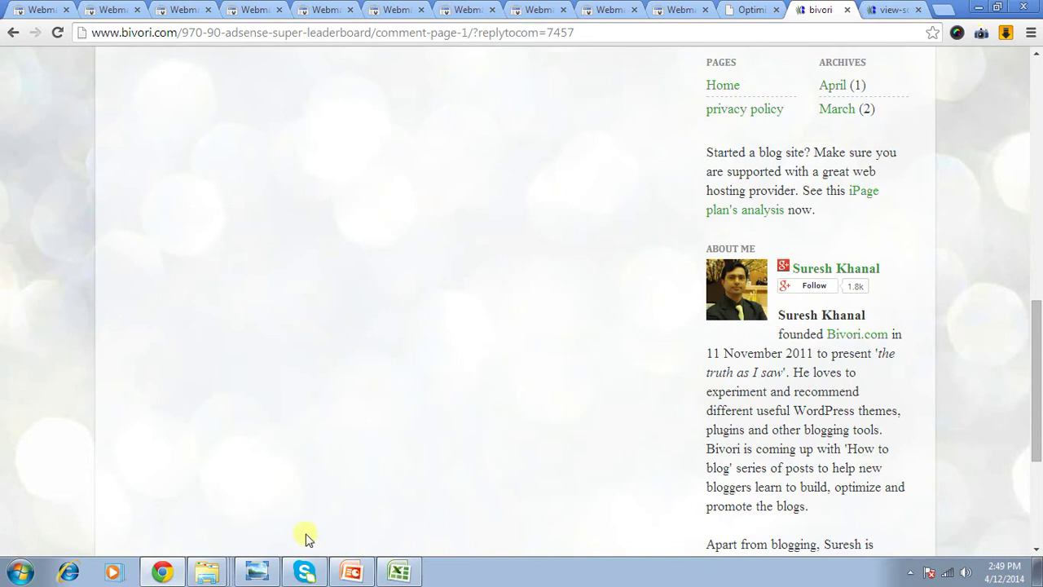
Step: Switch to Excel and copy the blog.motivatingmum.co.uk budget-summary-for-small-businesses link in cell A35
left_click(397, 571)
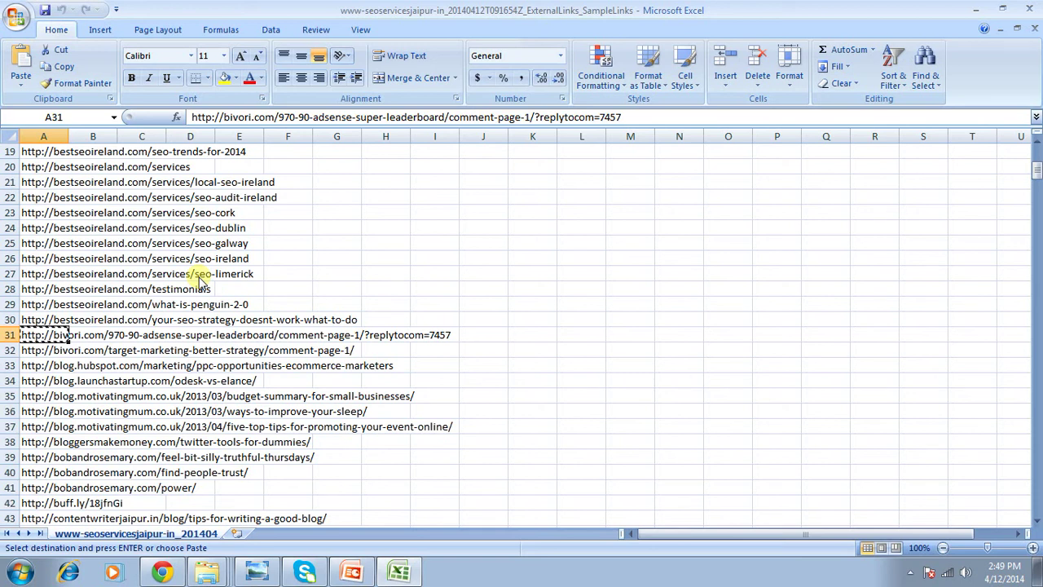
left_click(37, 396)
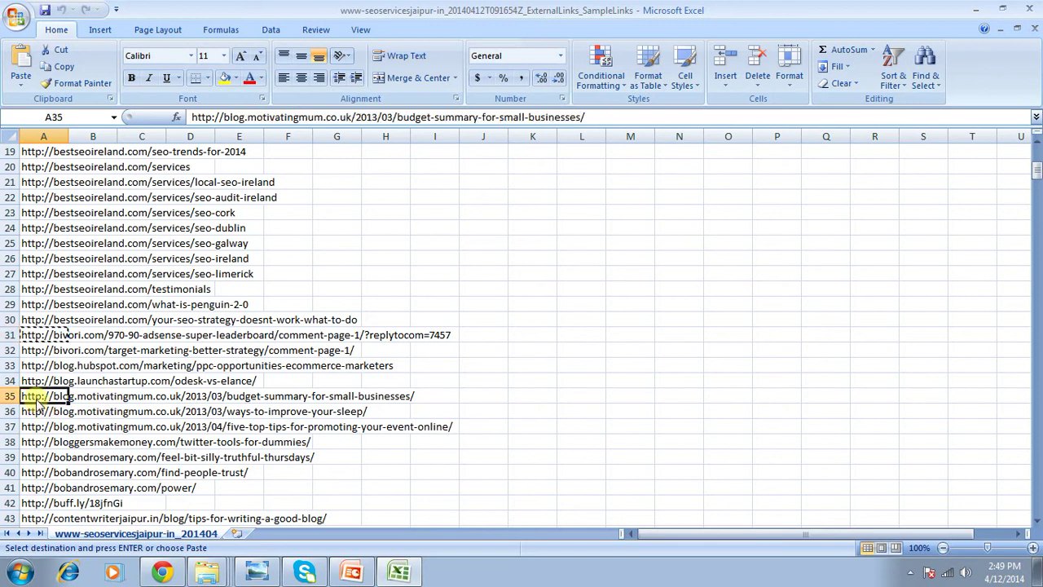
right_click(35, 399)
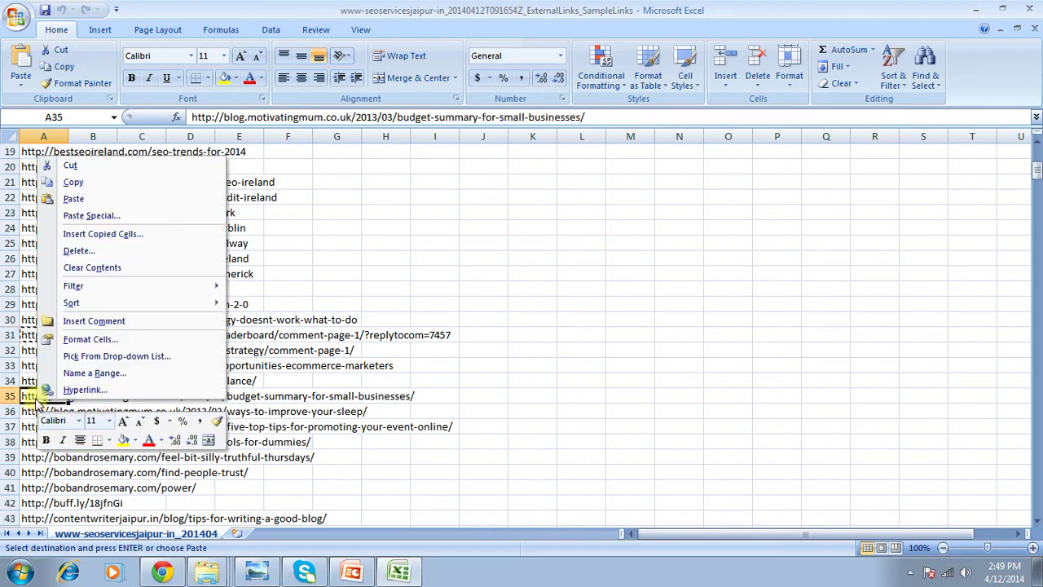
left_click(88, 182)
Step: Switch to Chrome and load the copied motivatingmum.co.uk link in the tab holding the bivori.com page source
left_click(163, 572)
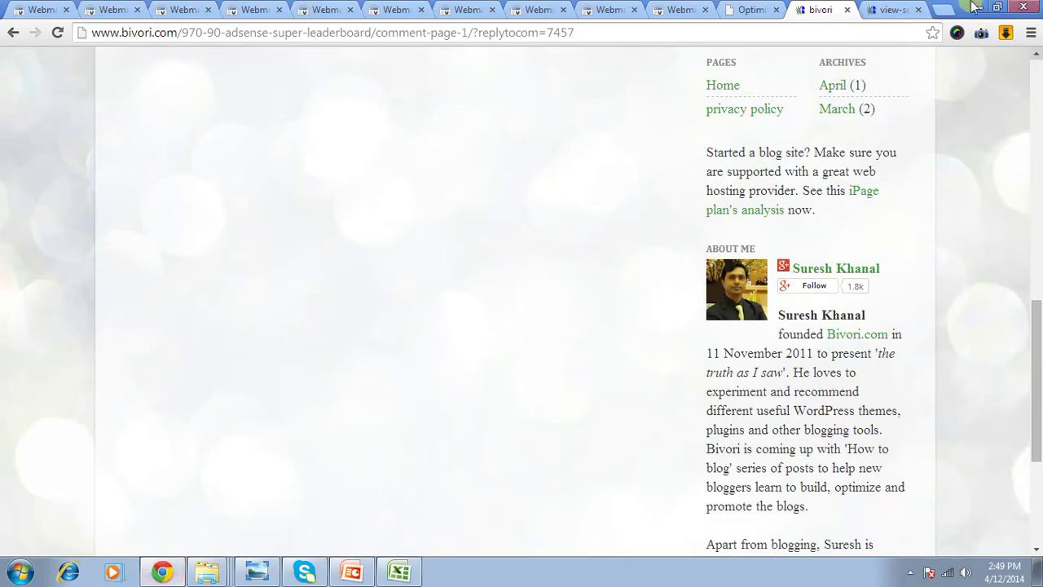
left_click(880, 9)
left_click(646, 34)
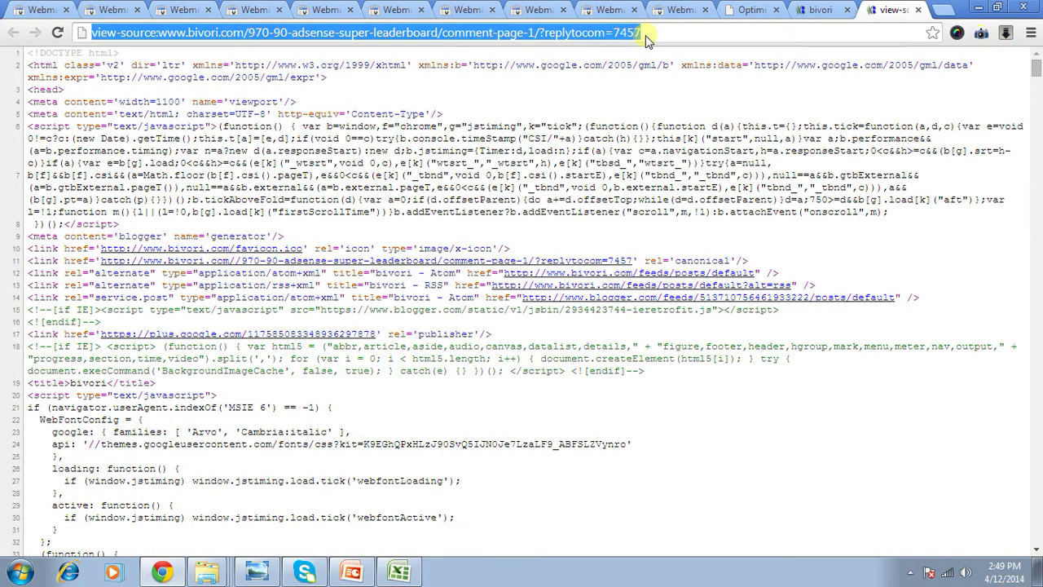
key("ctrl+v")
key("Return")
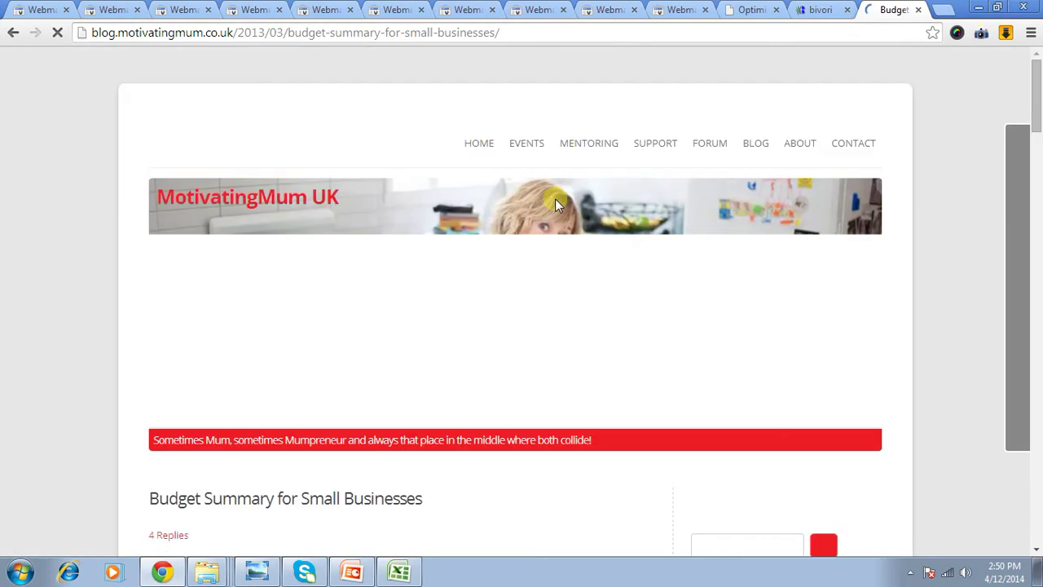
Step: Examine the reader comments below the Budget Summary for Small Businesses post for commenter names that carry links
scroll(453, 234, "down", 4)
scroll(448, 233, "down", 15)
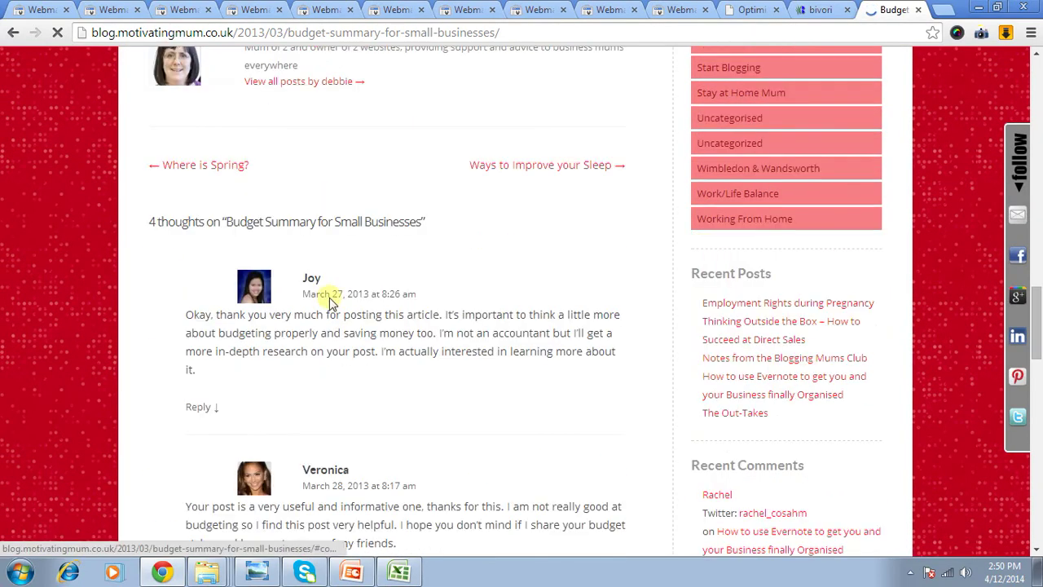
scroll(308, 279, "down", 2)
scroll(324, 317, "down", 5)
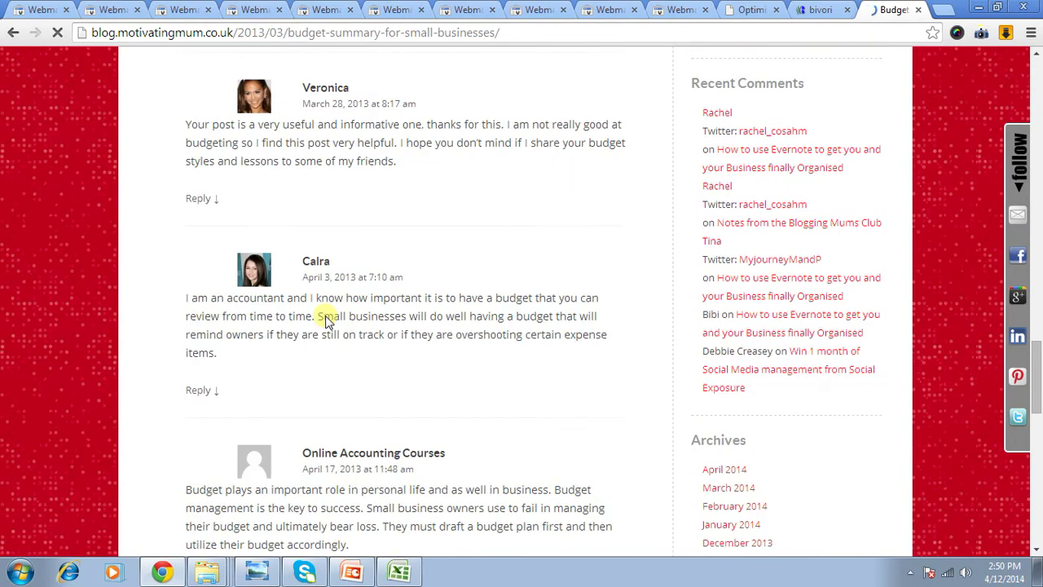
scroll(326, 319, "down", 3)
scroll(326, 319, "up", 3)
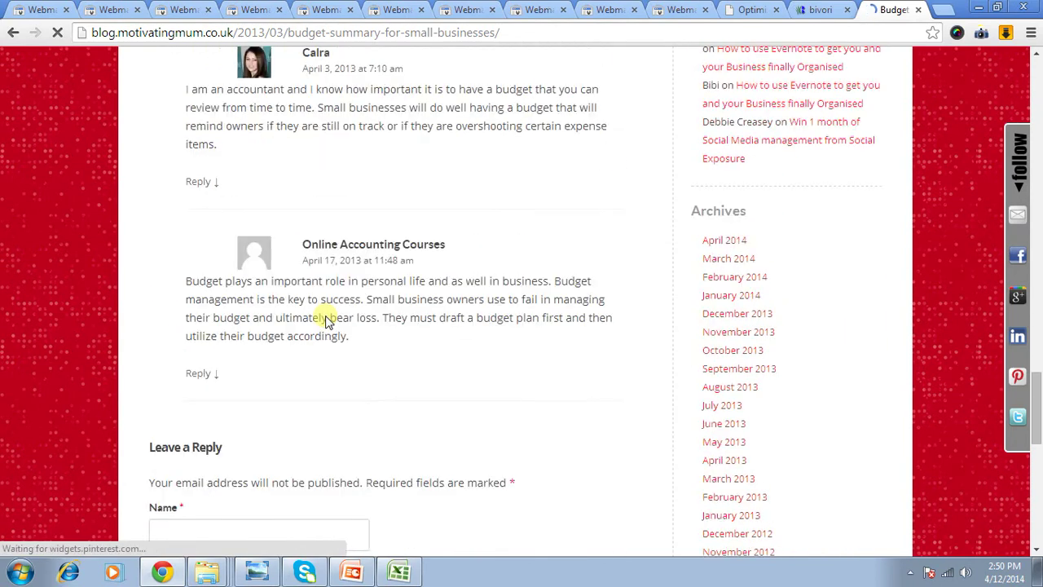
scroll(329, 250, "up", 3)
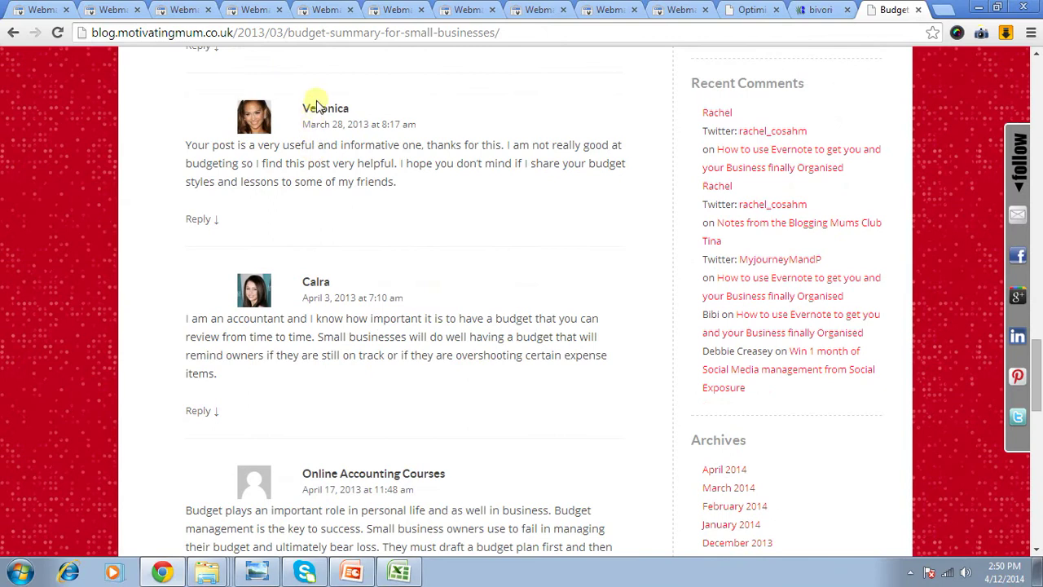
scroll(319, 119, "up", 2)
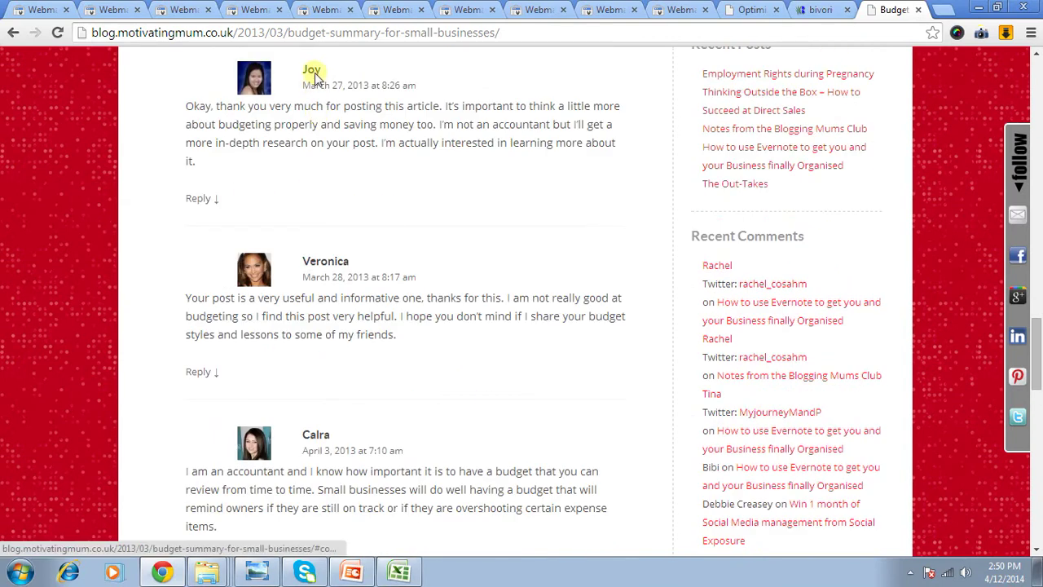
Step: Search the page source of the Budget Summary post for "seoser" and close the source
right_click(479, 222)
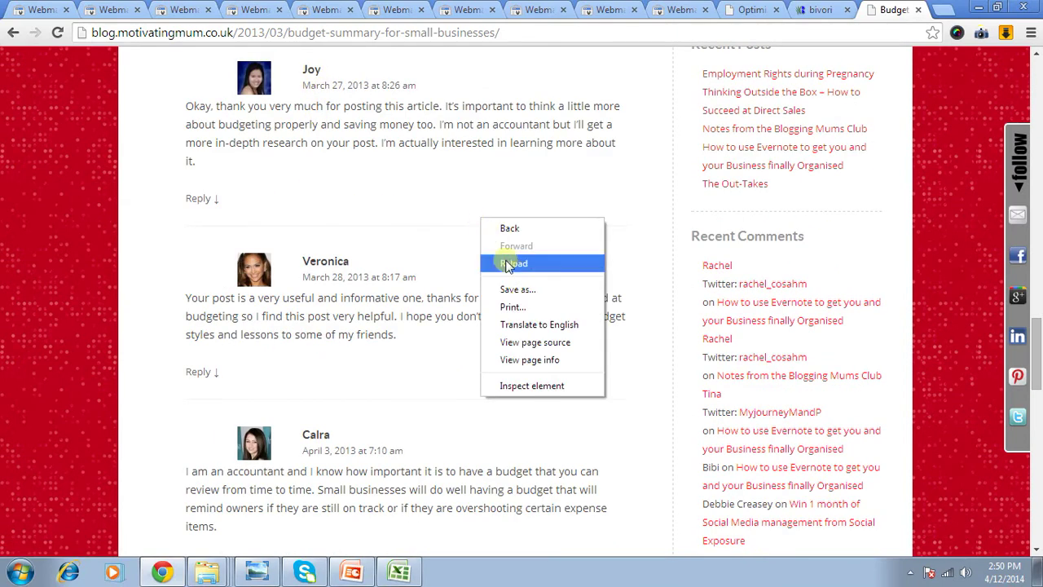
left_click(524, 342)
key("ctrl+f")
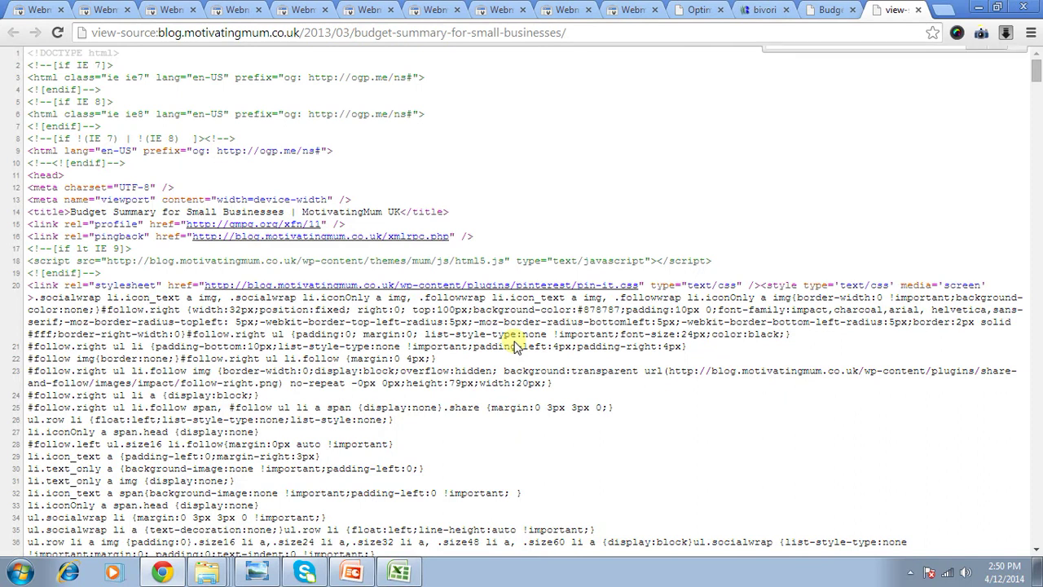
type("seos")
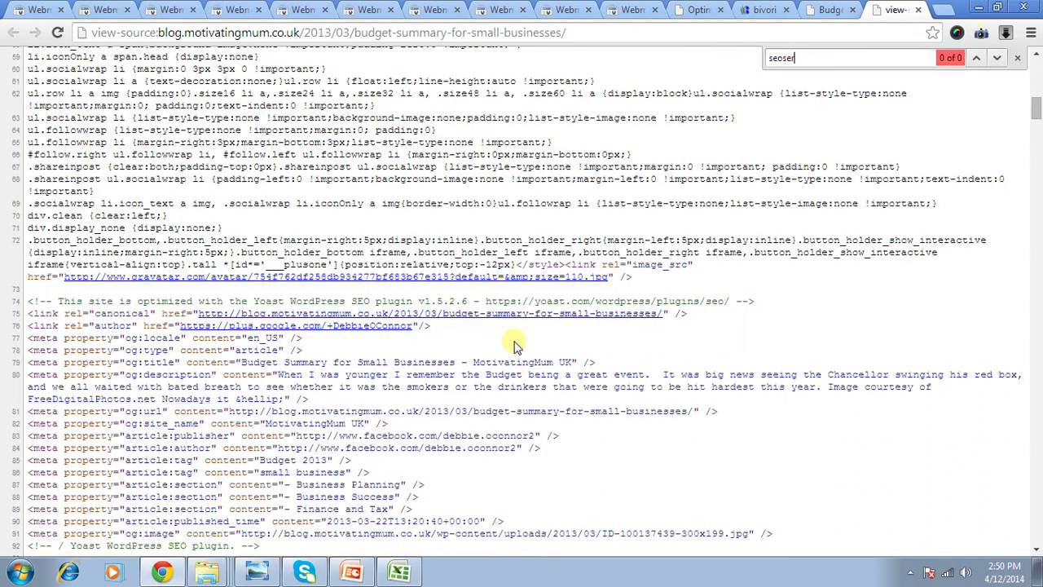
type("er")
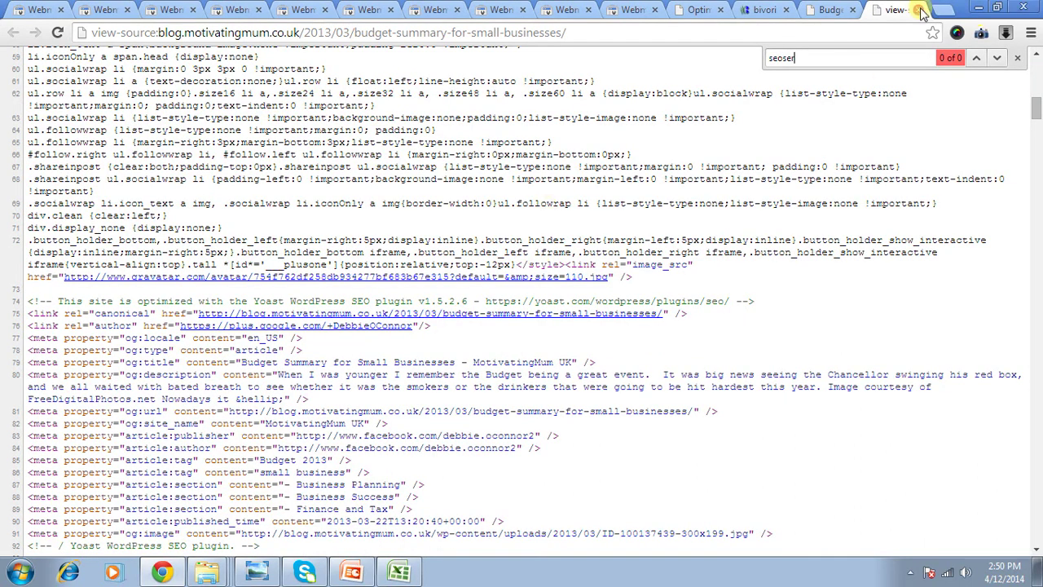
left_click(918, 9)
Step: Switch to Excel, copy the bobandrosemary.com feel-bit-silly-truthful-thursdays link in cell A39, and return to Chrome
left_click(398, 572)
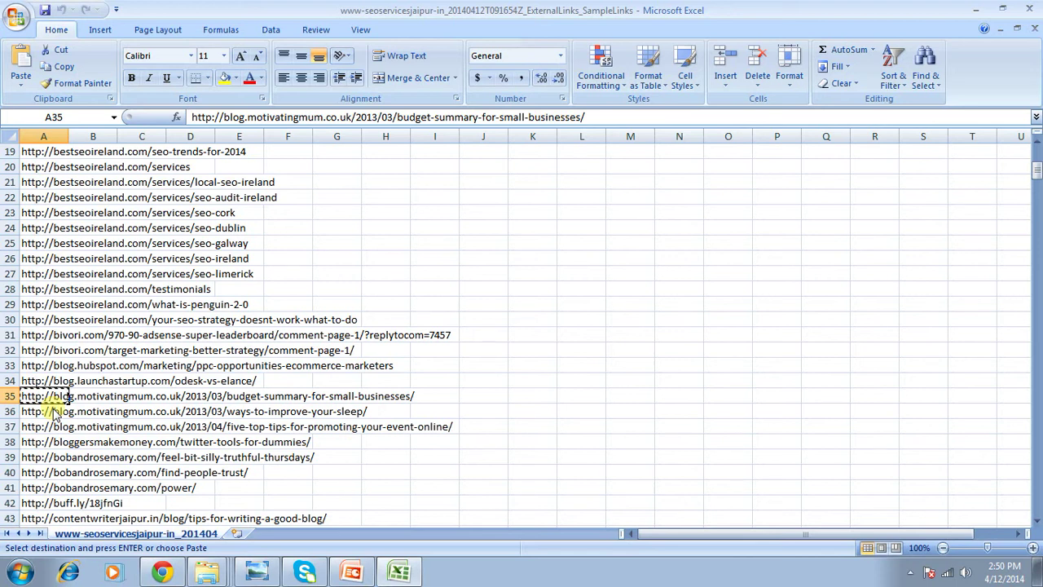
scroll(52, 413, "down", 2)
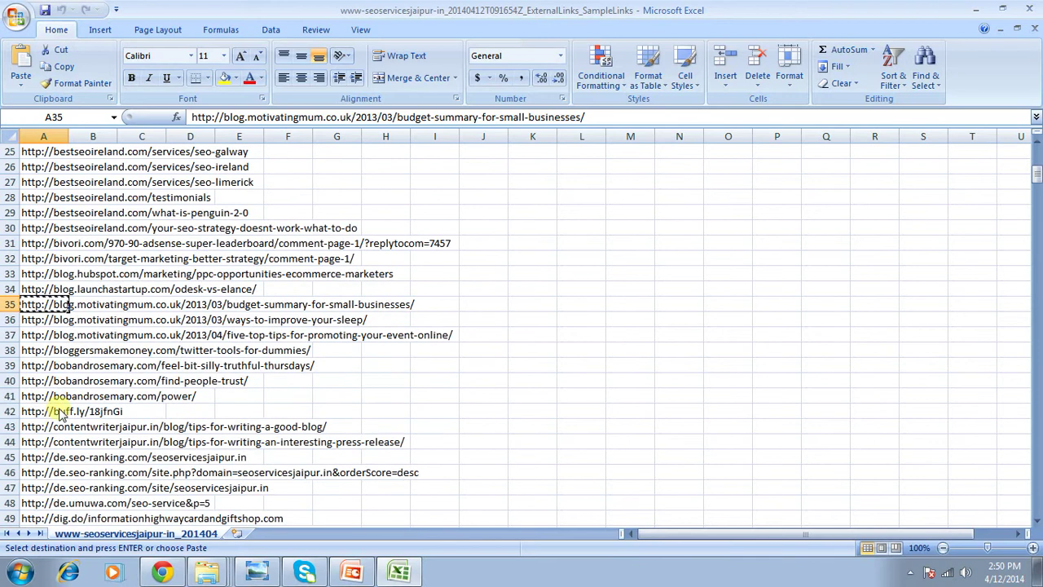
left_click(41, 367)
right_click(40, 367)
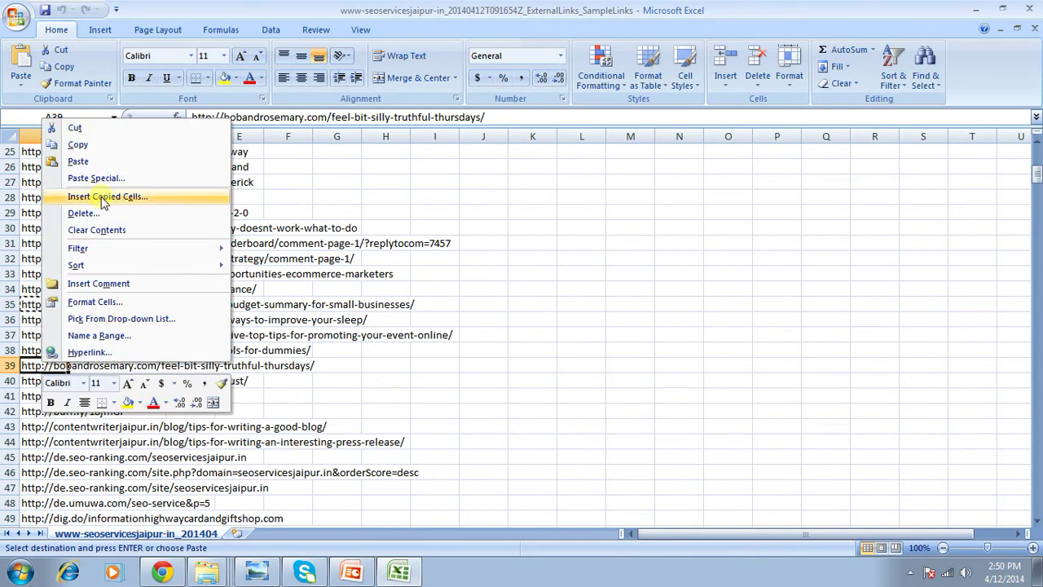
left_click(93, 147)
left_click(162, 572)
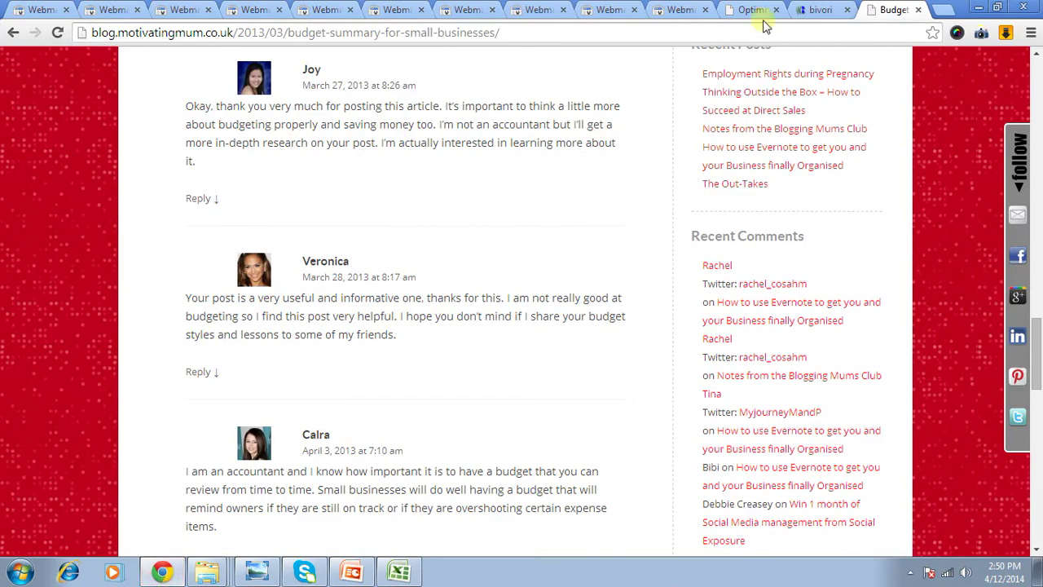
Step: Load the copied bobandrosemary.com feel-bit-silly-truthful-thursdays link in the tab holding the Budget Summary post
left_click(592, 36)
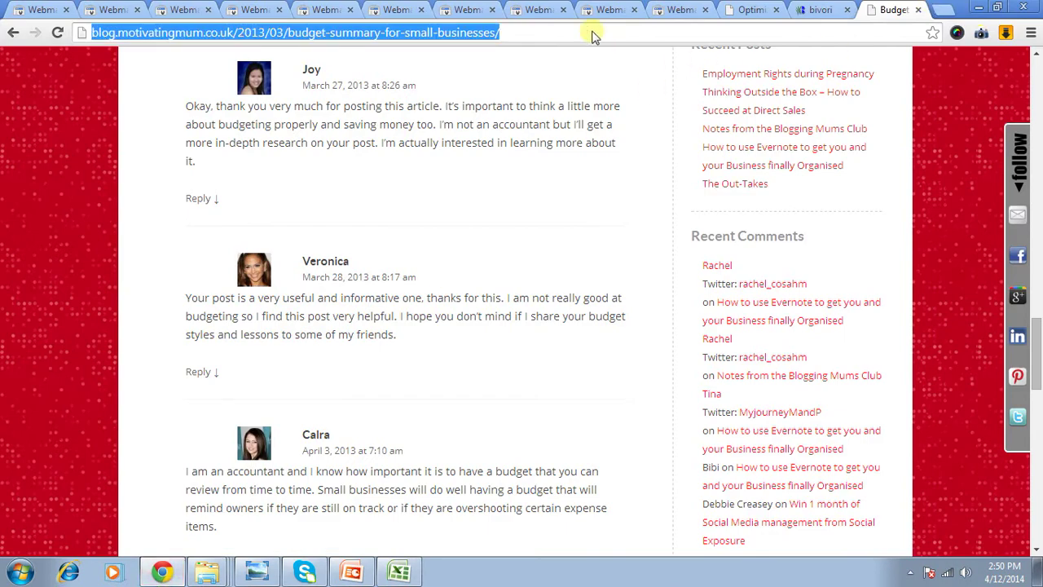
key("ctrl+v")
key("Return")
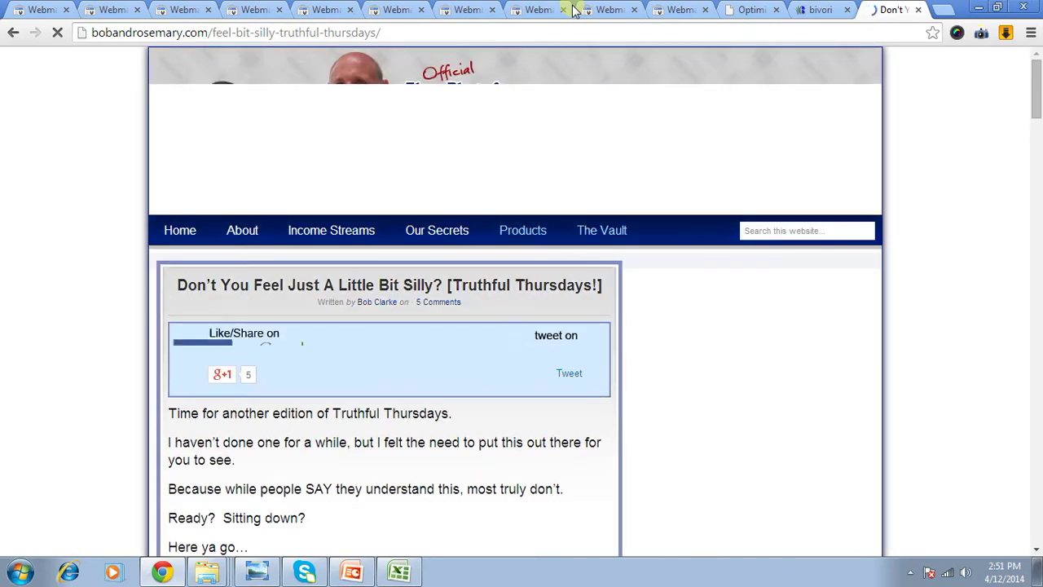
Step: Examine the reader comments below the Truthful Thursdays post for commenter names with keyword links
scroll(293, 338, "down", 12)
scroll(293, 338, "down", 20)
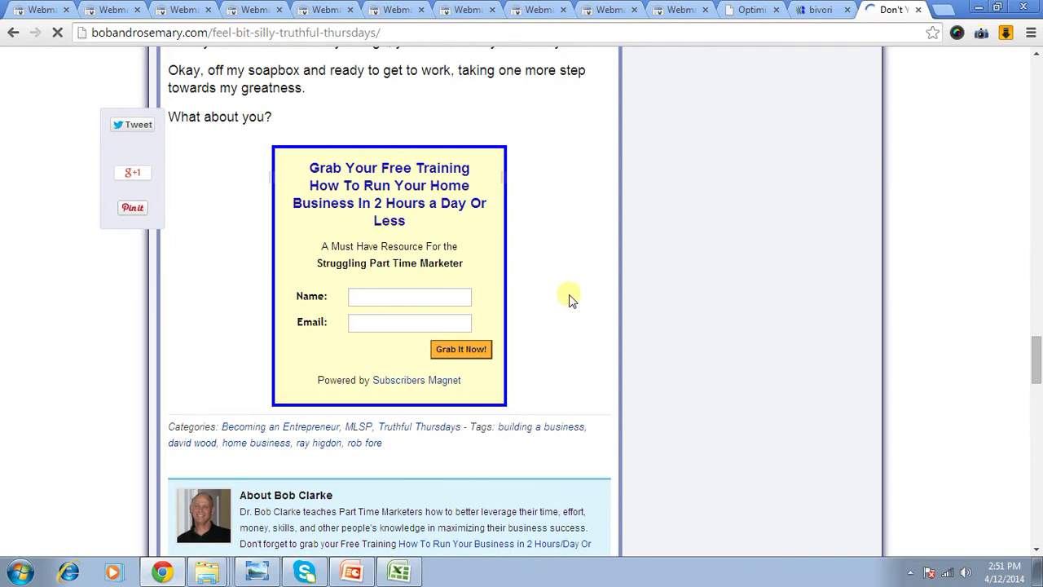
scroll(1037, 368, "down", 1)
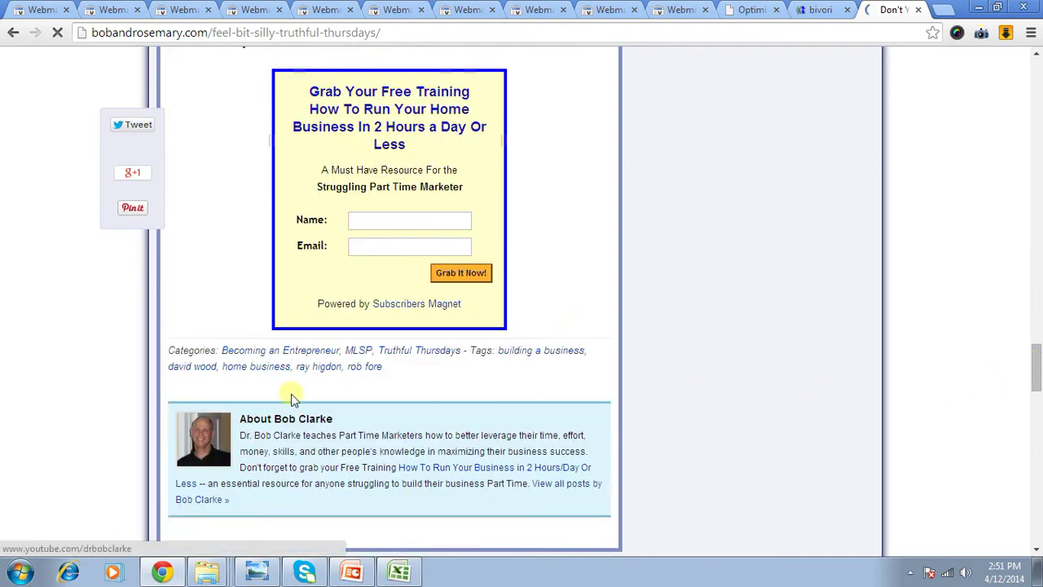
scroll(291, 396, "down", 10)
scroll(361, 303, "down", 2)
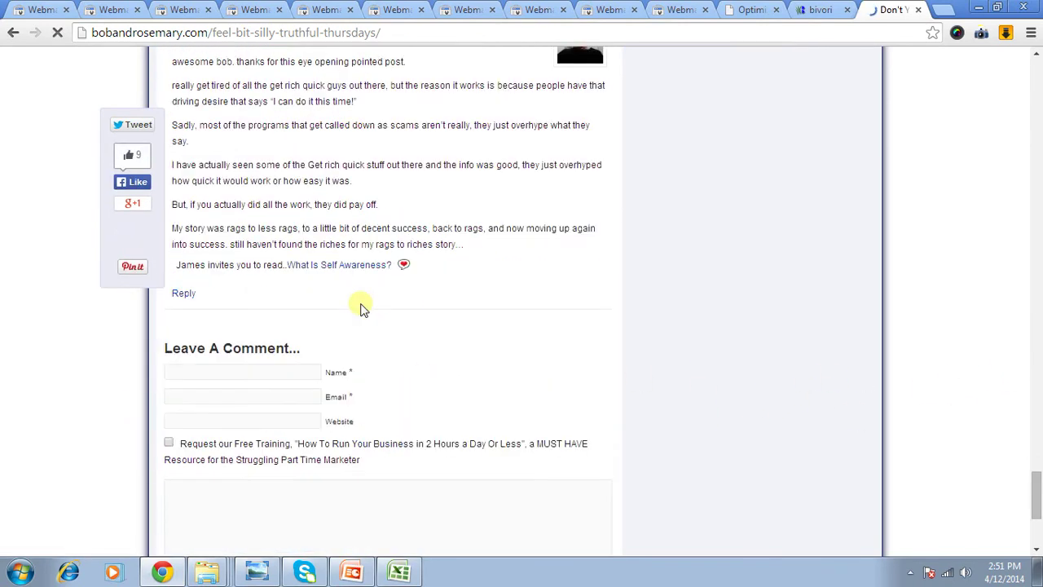
scroll(361, 303, "up", 4)
scroll(361, 307, "up", 1)
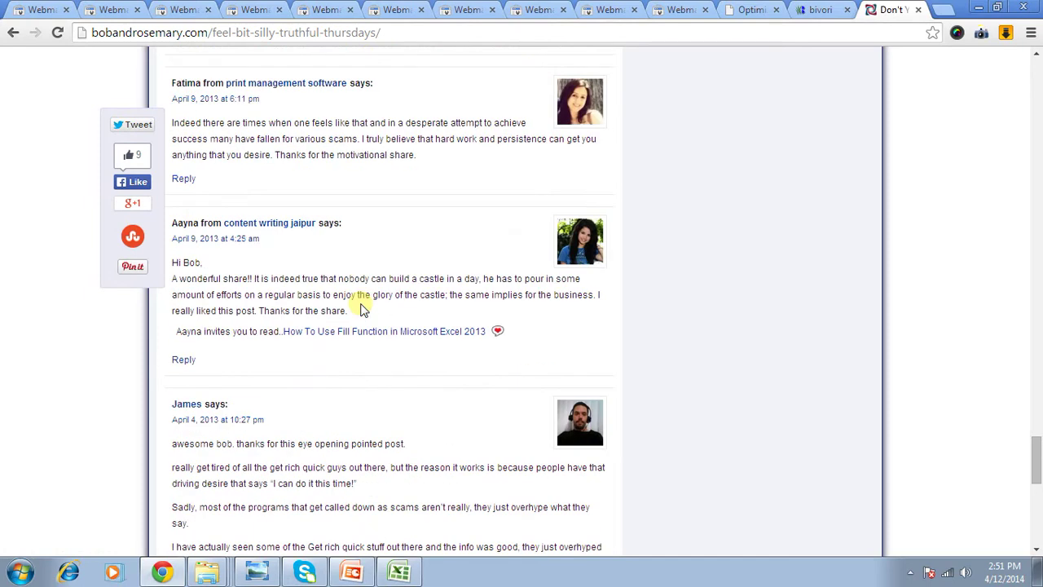
scroll(363, 308, "up", 2)
scroll(363, 309, "up", 2)
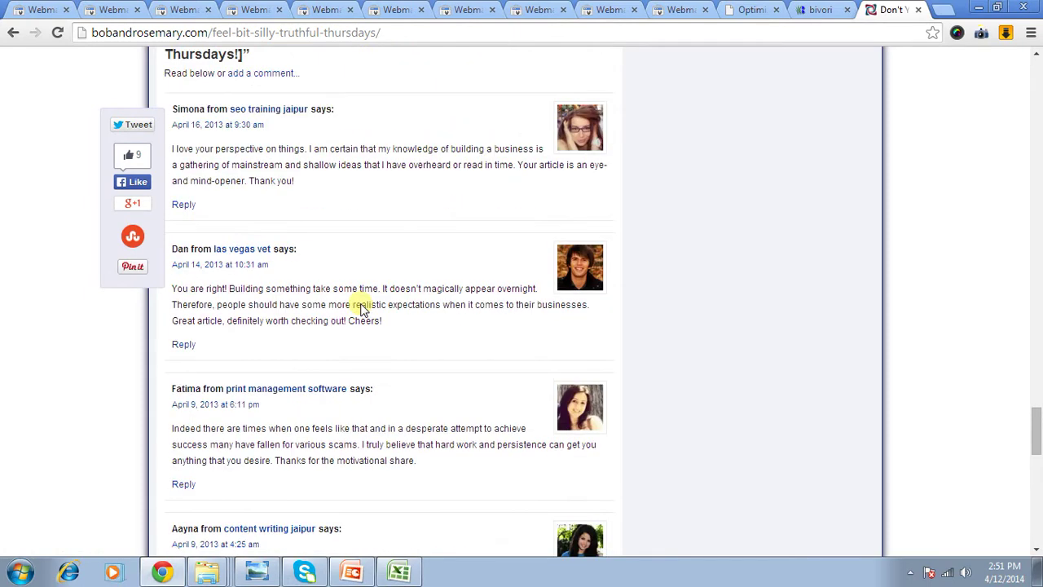
Step: Open the "seo training jaipur" commenter link in a new tab, check its destination page, and close that tab
right_click(289, 113)
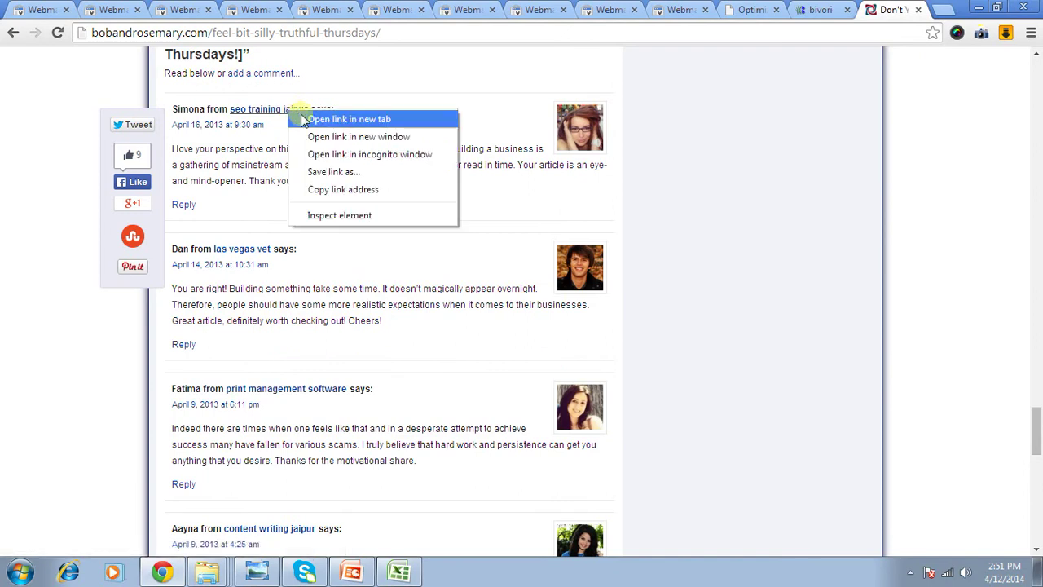
left_click(314, 115)
left_click(897, 8)
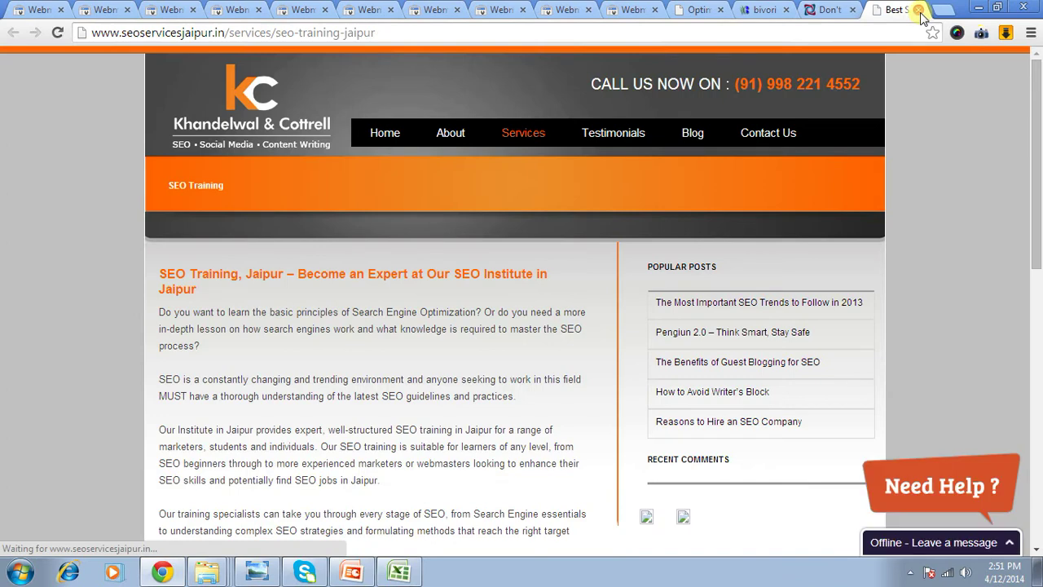
left_click(918, 8)
Step: Open the page source of the Truthful Thursdays post and search it for "seoservicesjaipur"
scroll(318, 396, "up", 15)
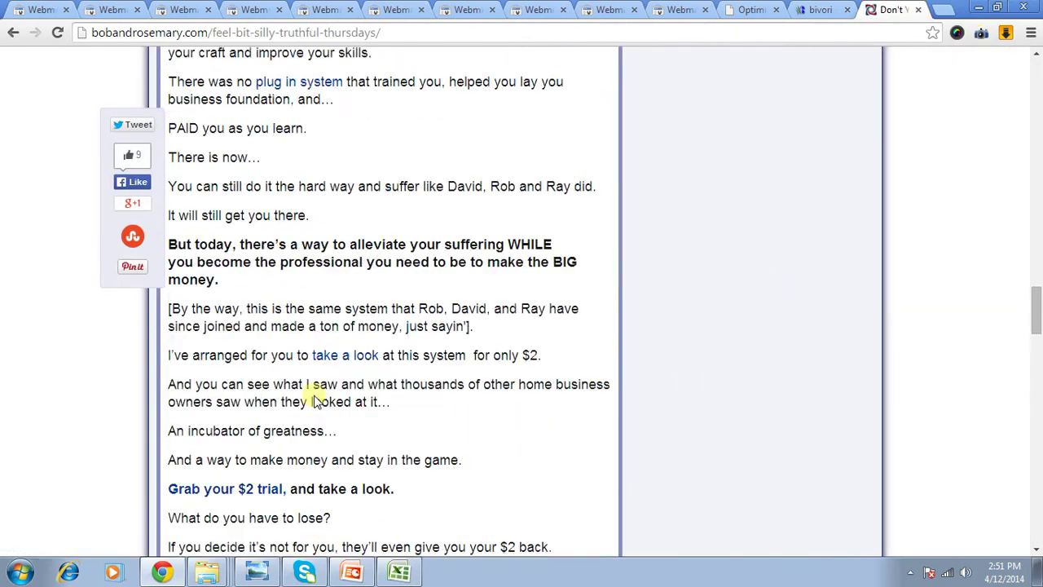
scroll(320, 397, "down", 6)
scroll(320, 397, "down", 12)
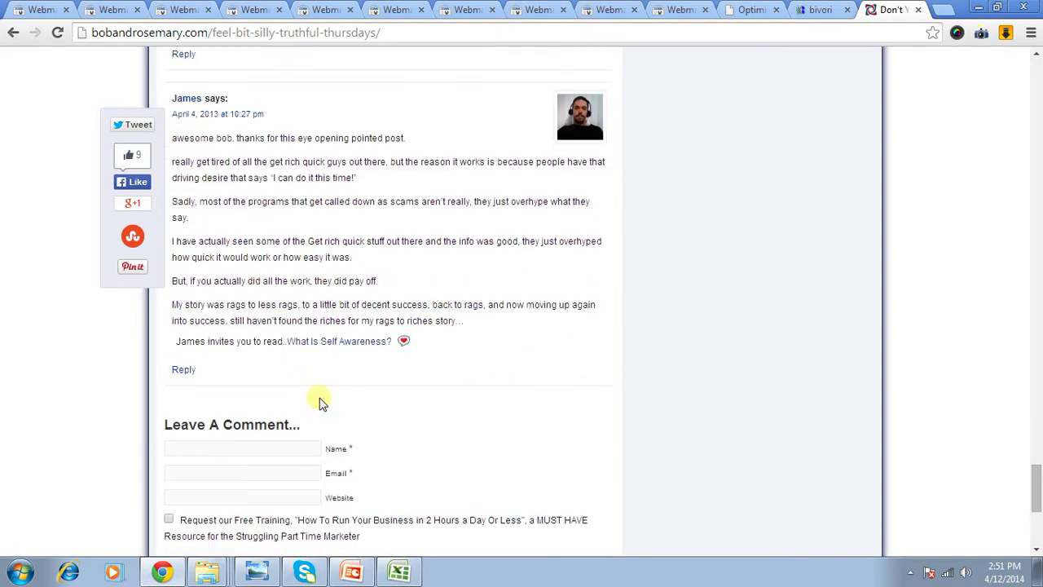
scroll(317, 395, "up", 9)
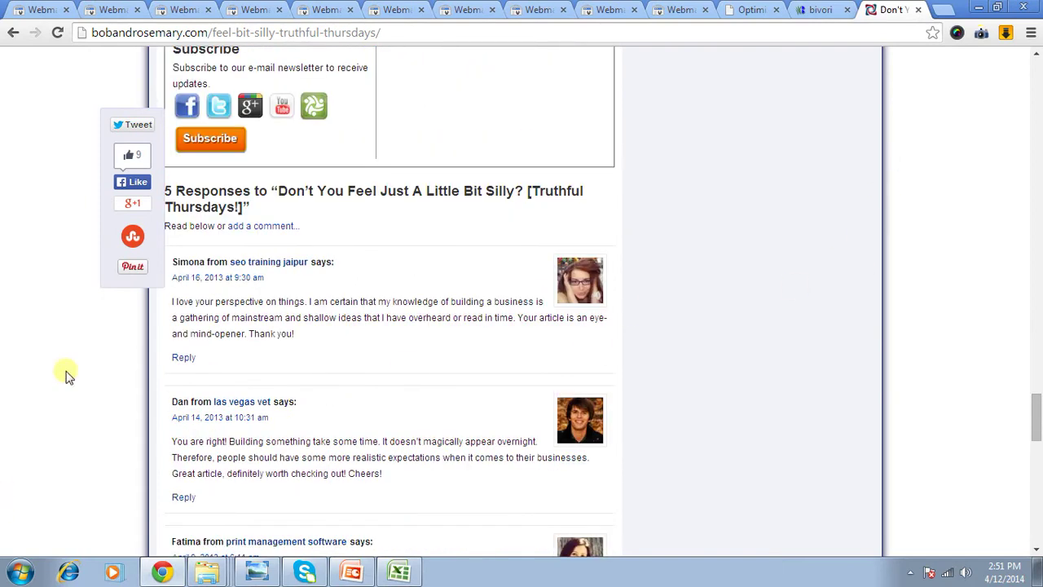
right_click(50, 223)
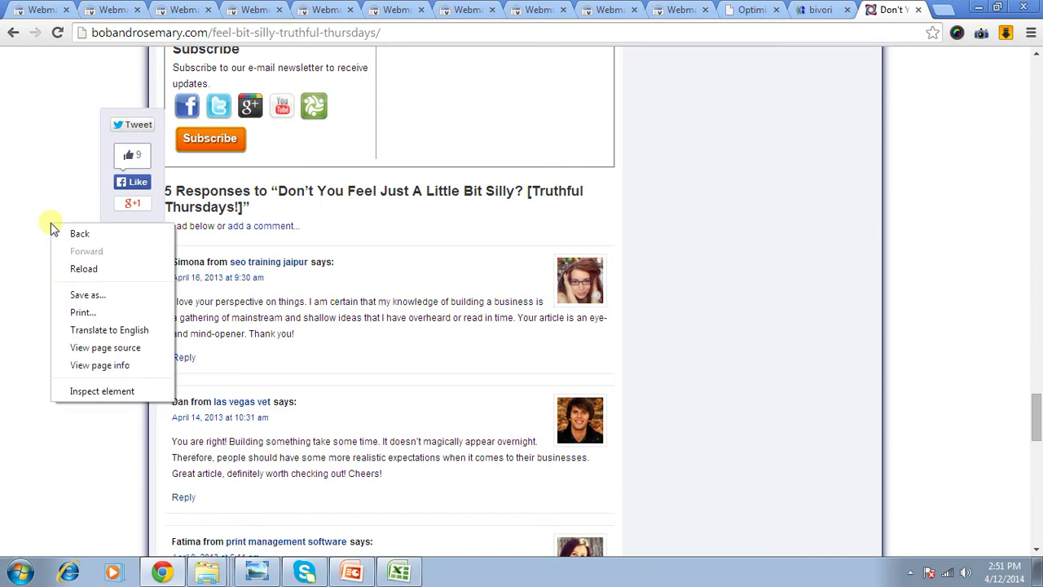
left_click(92, 348)
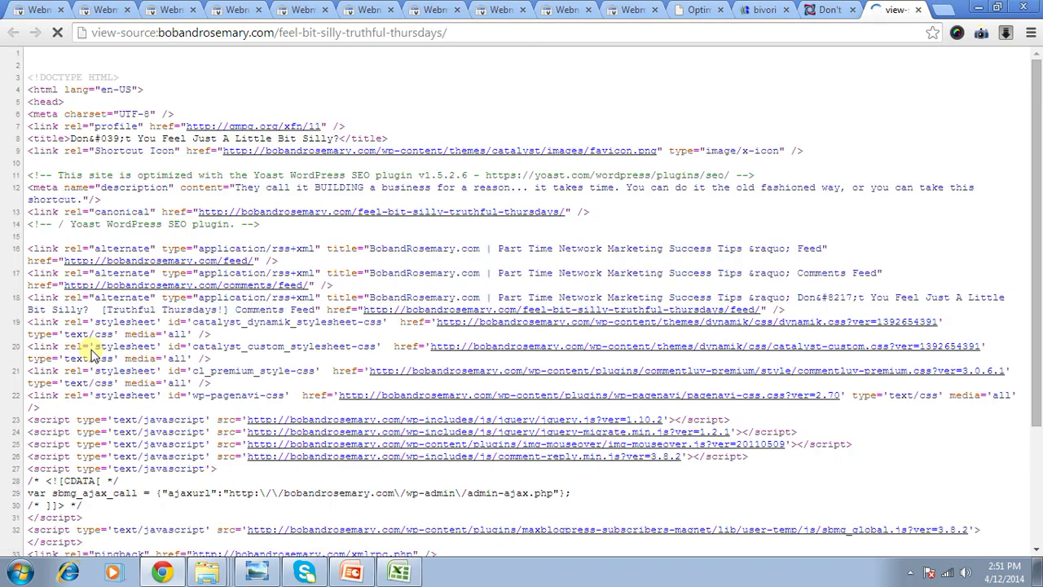
key("ctrl+f")
type("se")
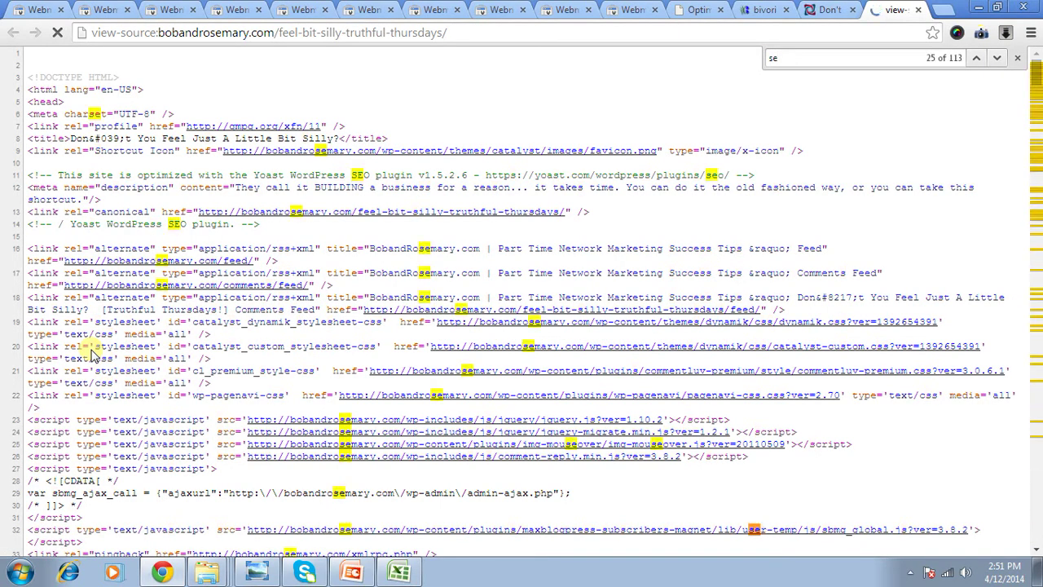
type("oser5")
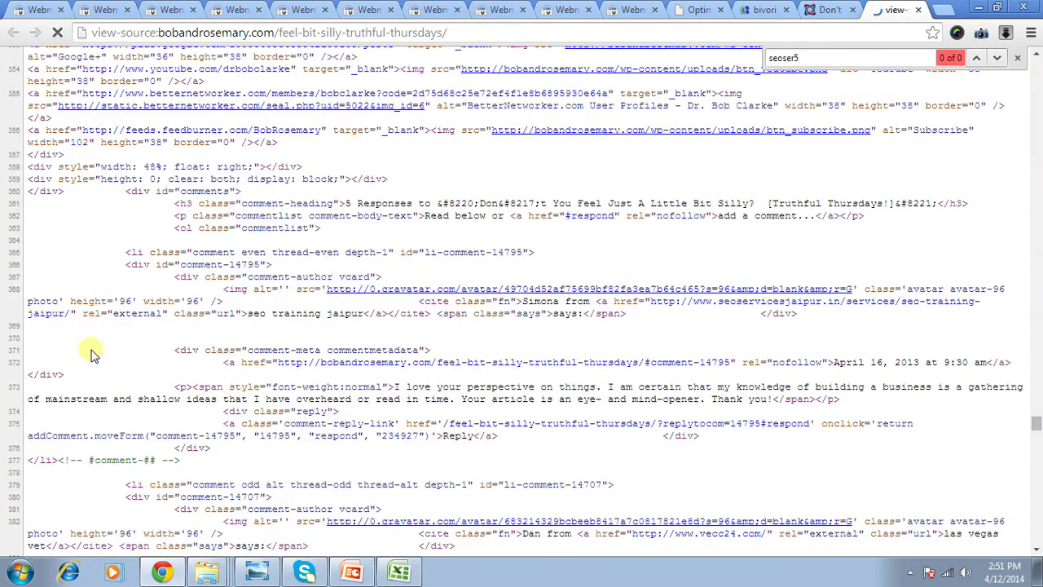
key("BackSpace")
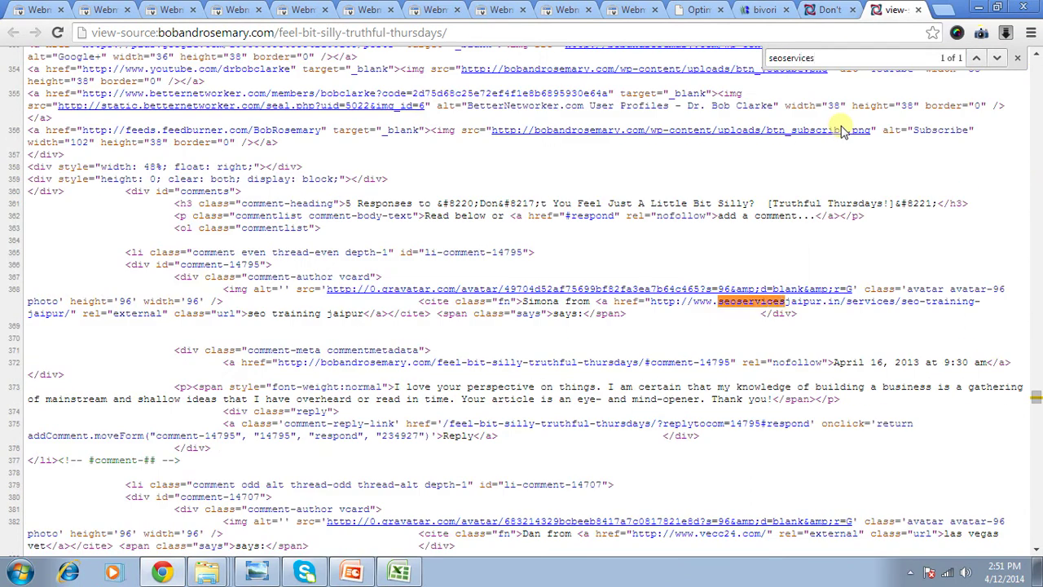
type("vicesjaipur")
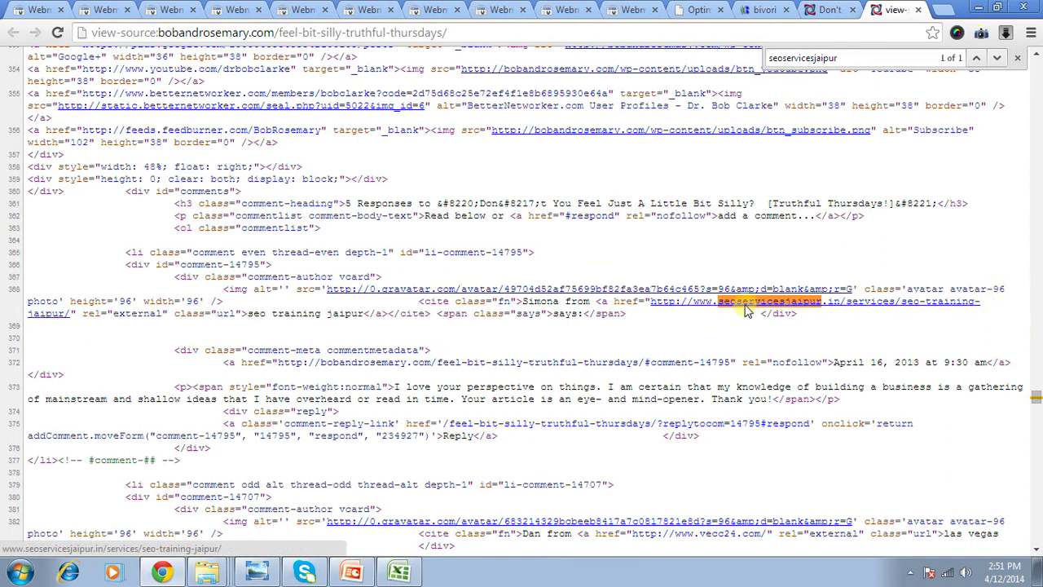
Step: Highlight the matched link's address and its anchor text "seo training jaipur" in the source, and return to the post
left_click_drag(633, 301, 937, 302)
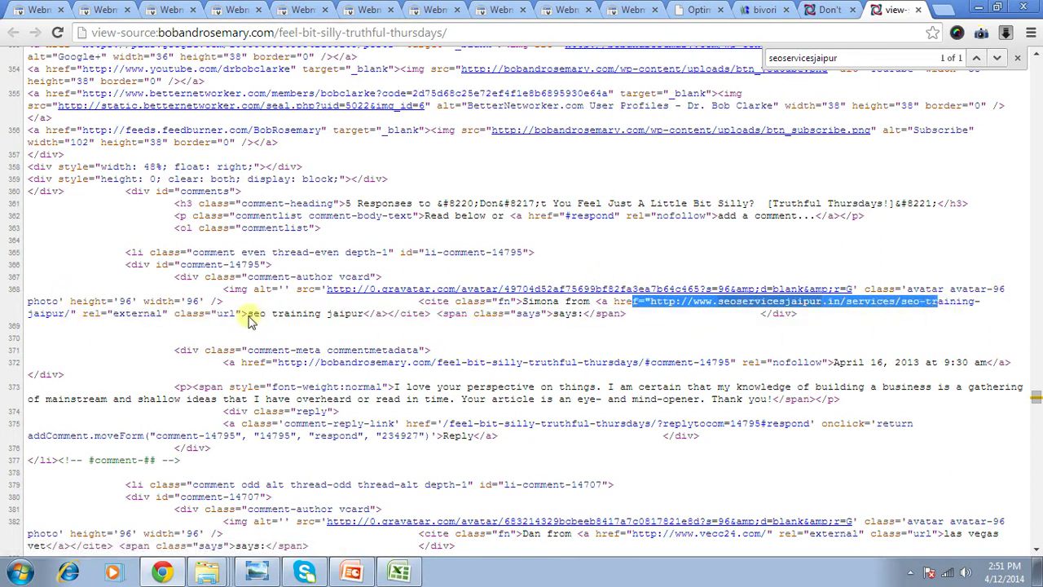
left_click_drag(247, 313, 350, 318)
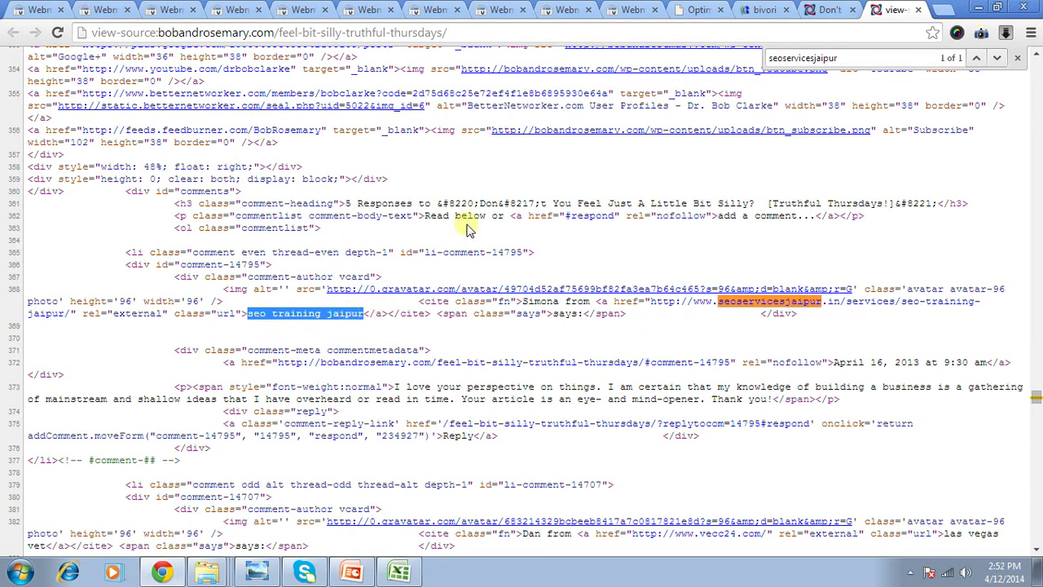
left_click(830, 10)
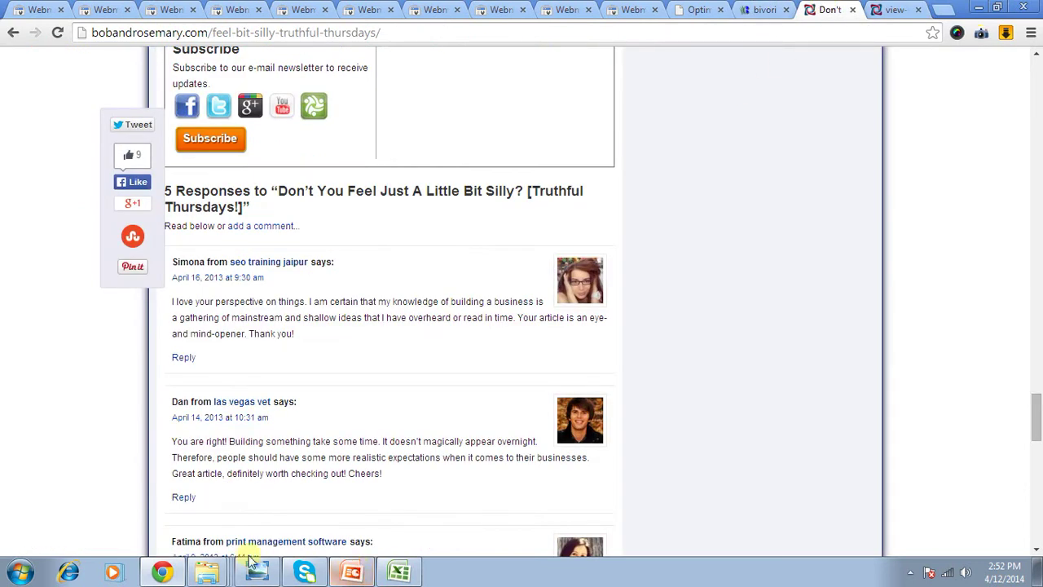
Step: Switch to the Excel backlink list and widen column A to fit the longest link in row 2
left_click(399, 572)
scroll(261, 265, "up", 8)
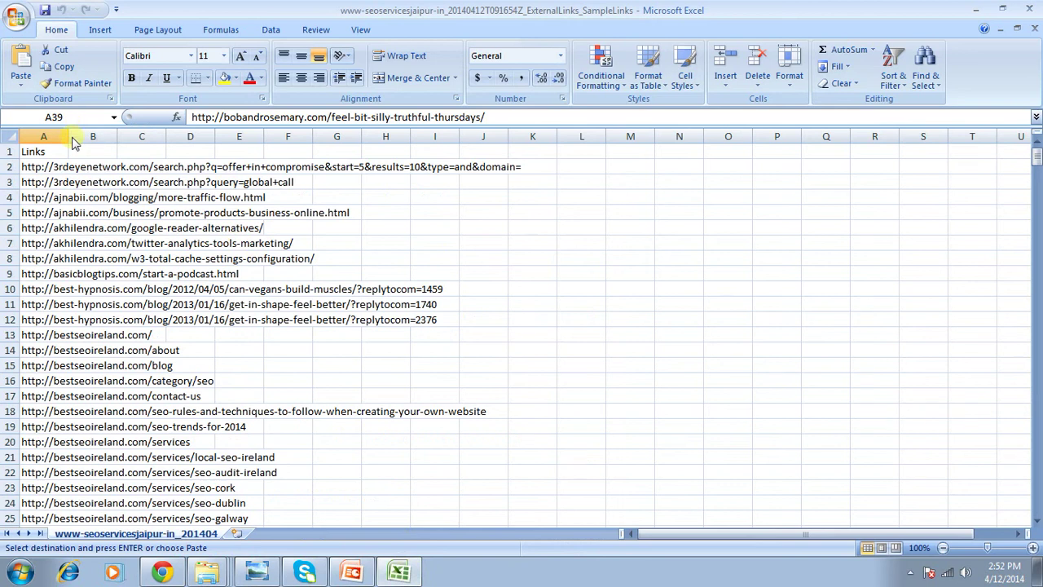
left_click_drag(70, 136, 521, 135)
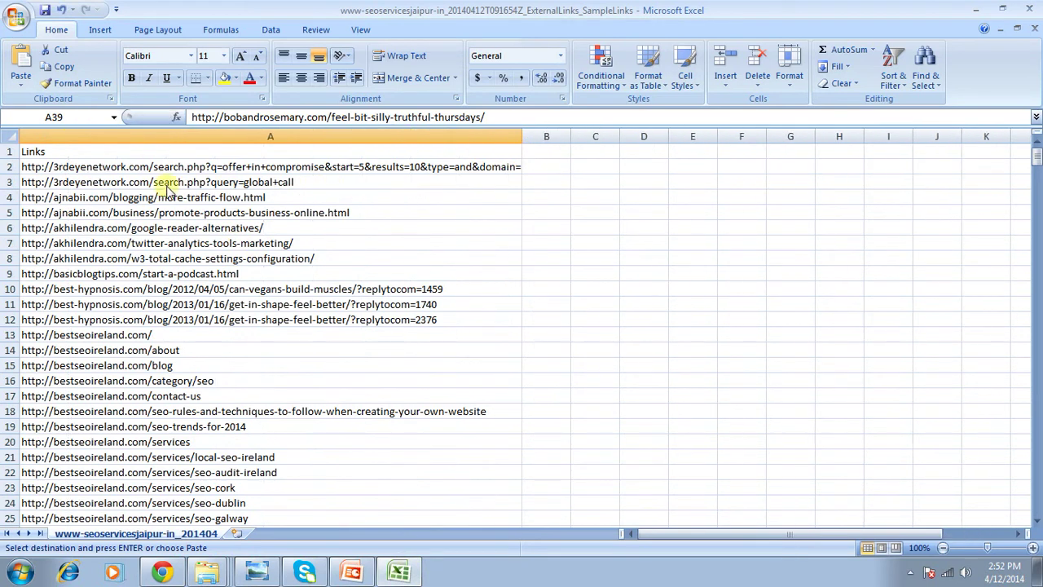
Step: Enter the header "links to be removed" in cell B1
left_click(37, 167)
left_click(552, 170)
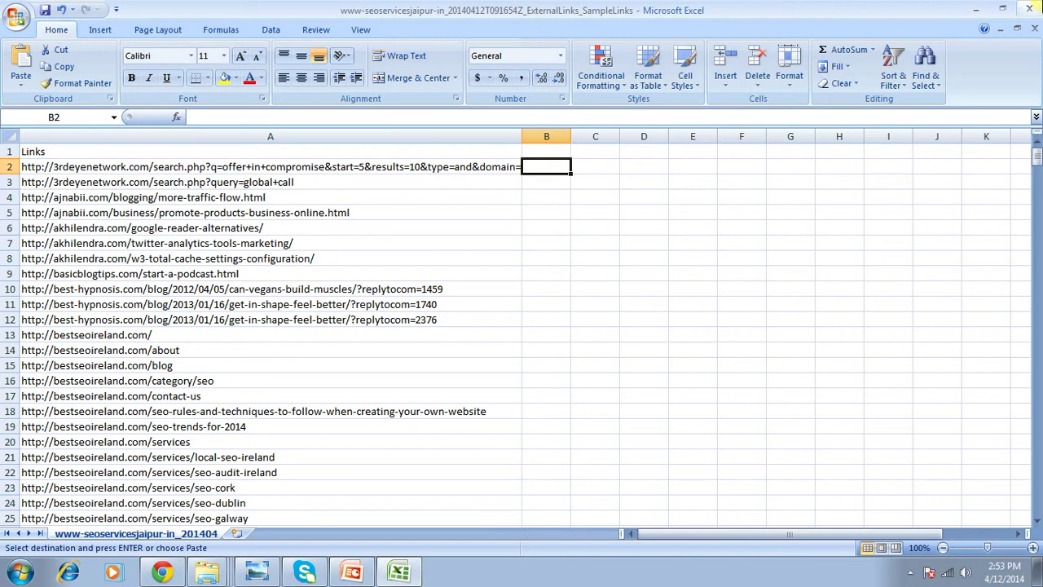
left_click(546, 151)
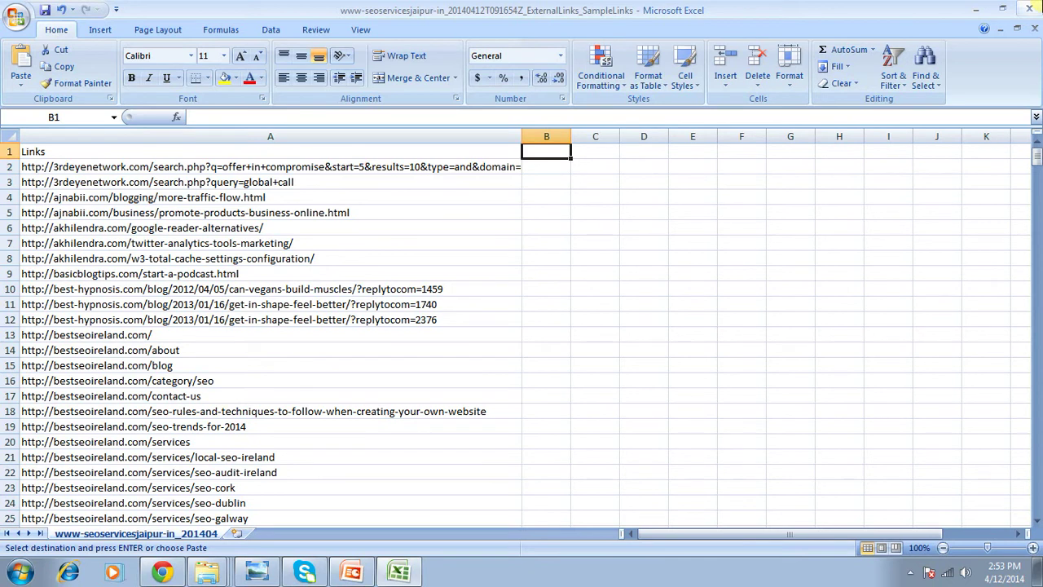
type("links t")
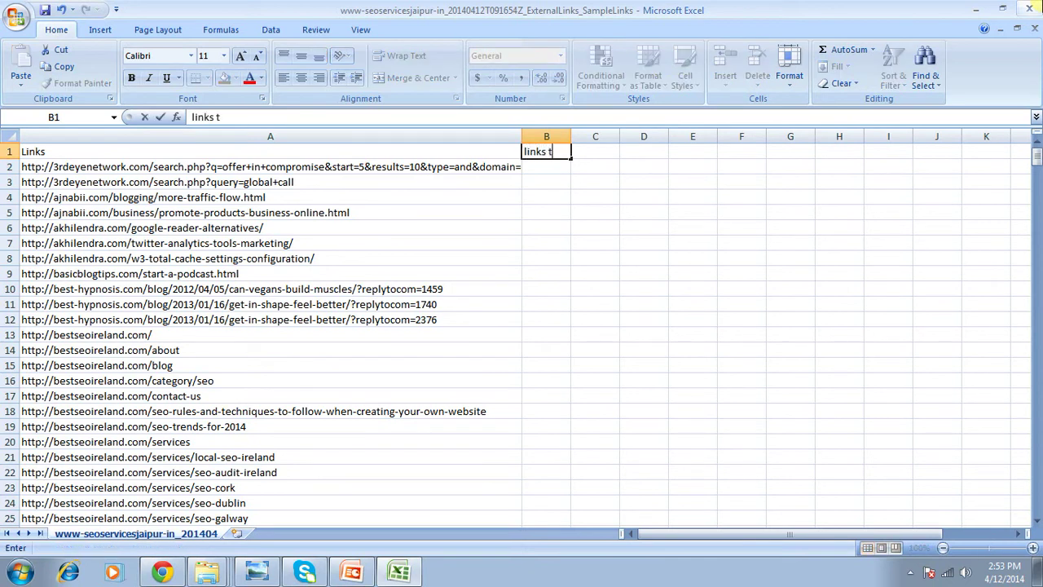
type("o be removed")
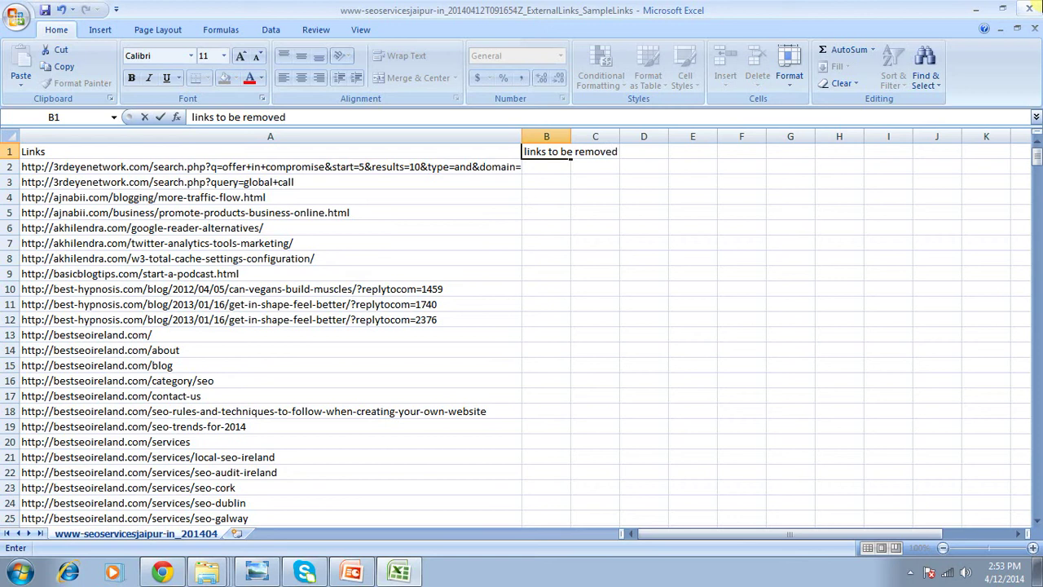
Step: Widen column B so the "links to be removed" header fits inside it
left_click(575, 138)
key("shift+Right")
key("shift+Right")
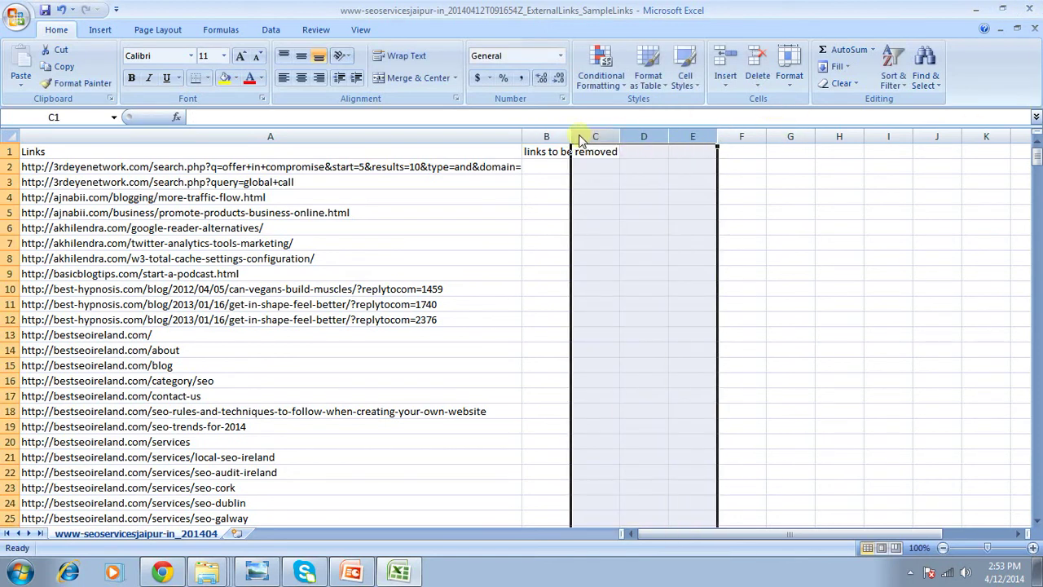
left_click_drag(572, 137, 677, 137)
Step: Fill cells B2 to B6 with removal decisions: yes, yes, yes, no, yes
left_click(554, 173)
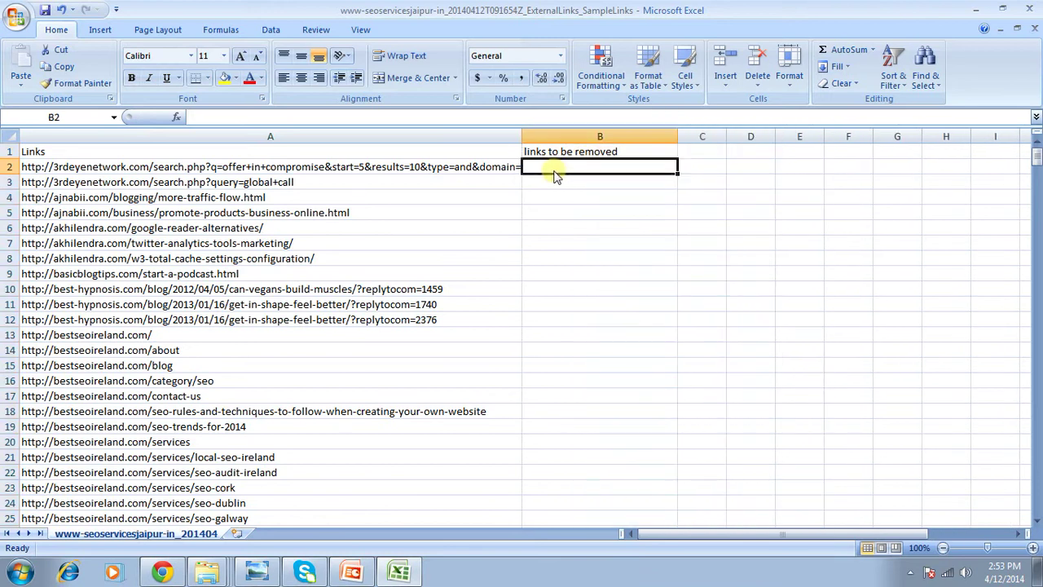
type("yes")
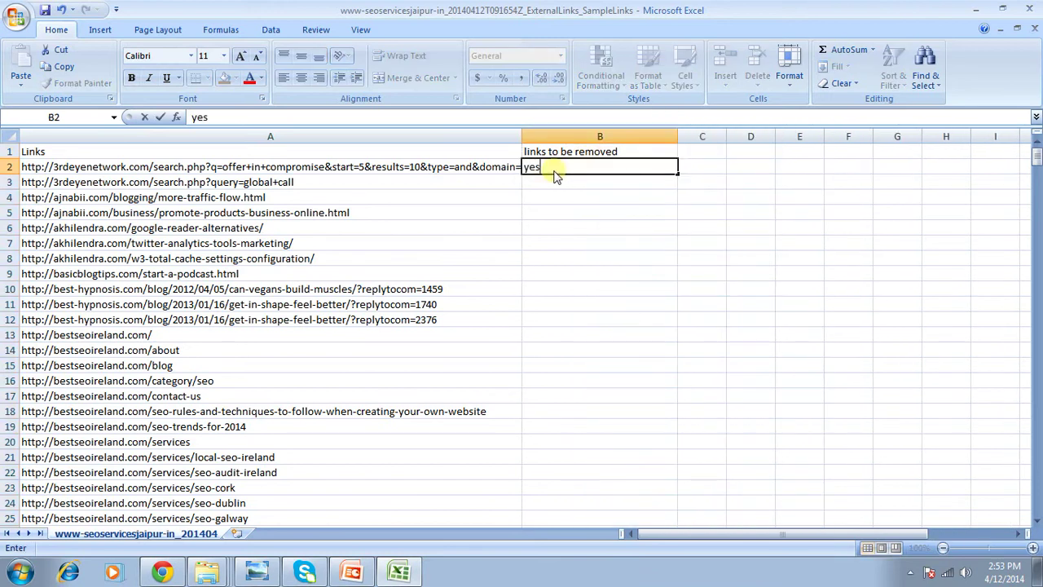
key("Return")
type("yes")
key("Return")
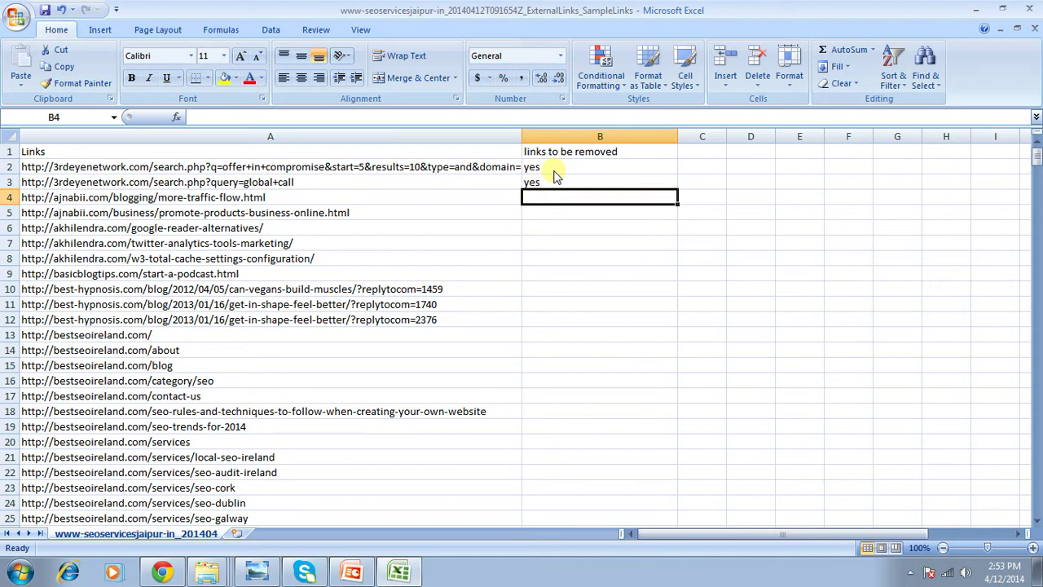
type("yes")
key("Return")
type("no")
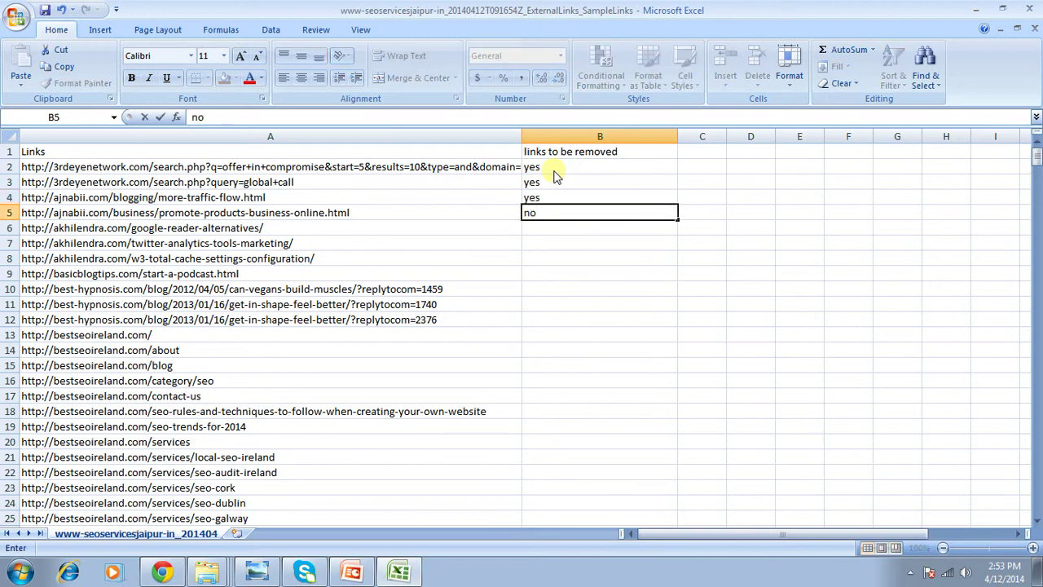
key("Return")
type("yes")
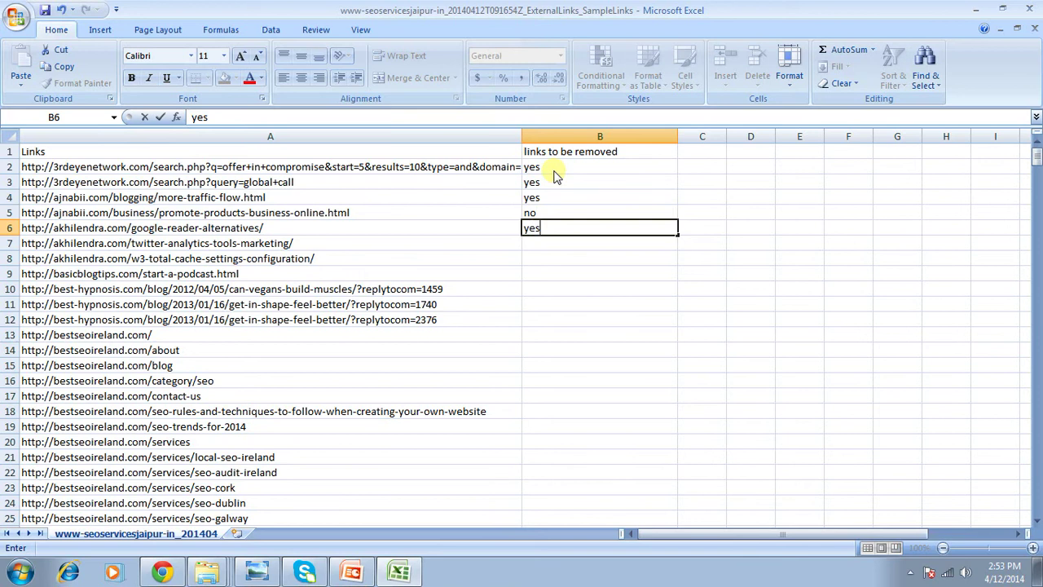
key("Return")
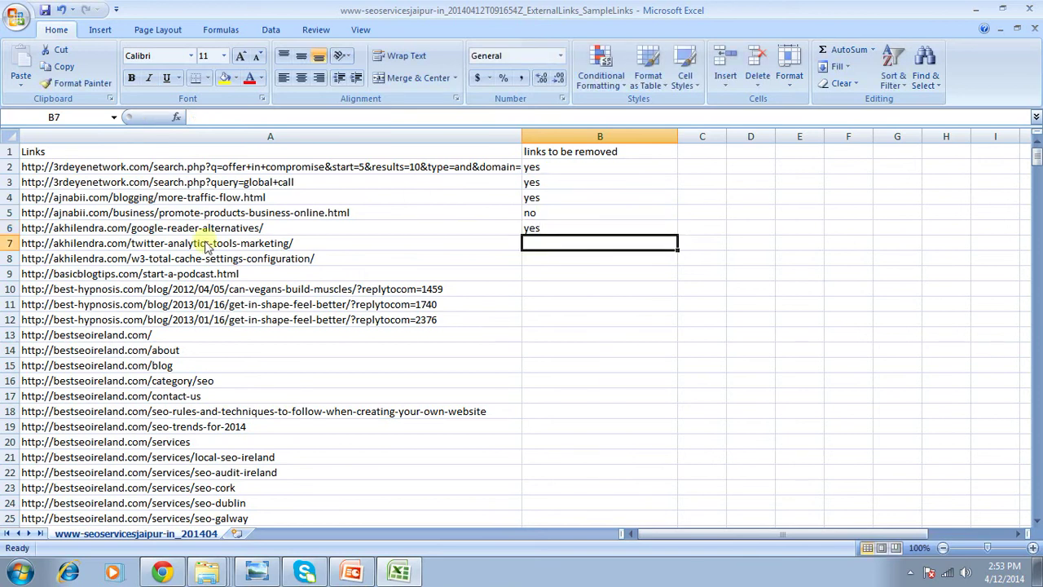
Step: Copy the full 3rdeyenetwork.com search link from cell A2 of the backlink list
left_click(95, 168)
right_click(96, 170)
left_click(88, 168)
double_click(87, 167)
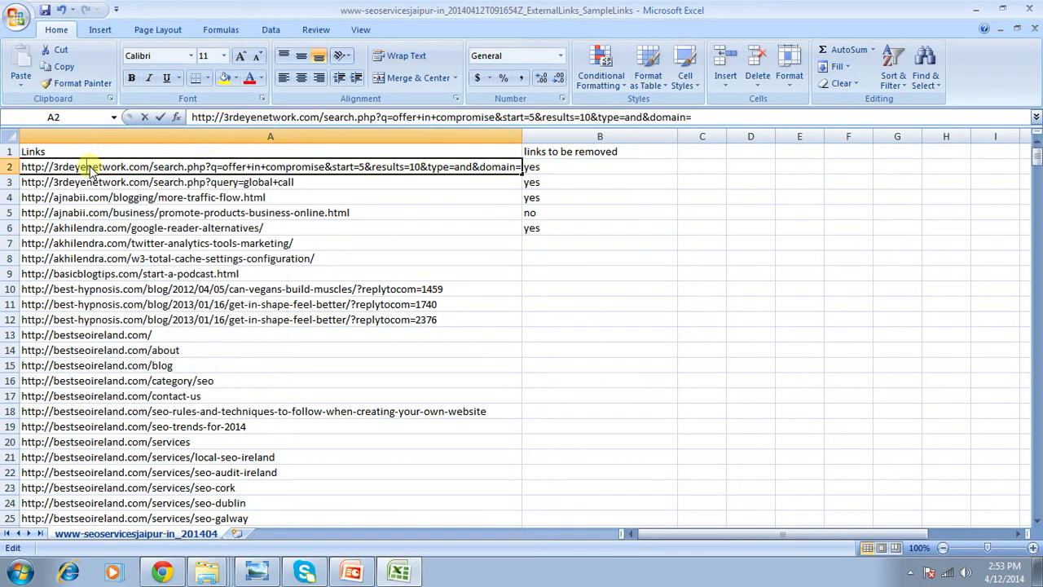
left_click_drag(192, 117, 723, 126)
key("ctrl+c")
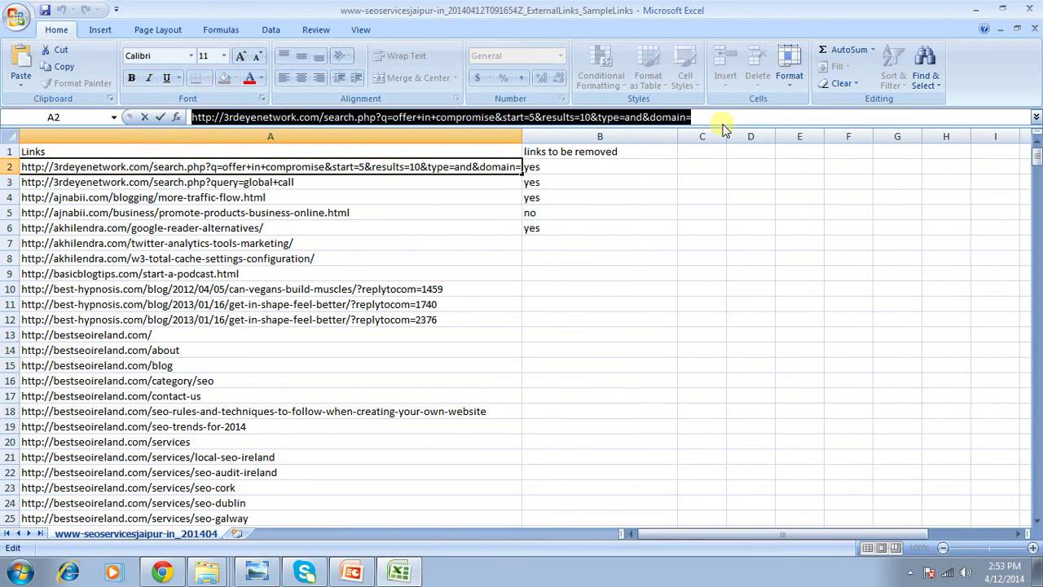
Step: Switch to Chrome and open the copied 3rdeyenetwork.com link in place of the bobandrosemary.com page source
left_click(160, 573)
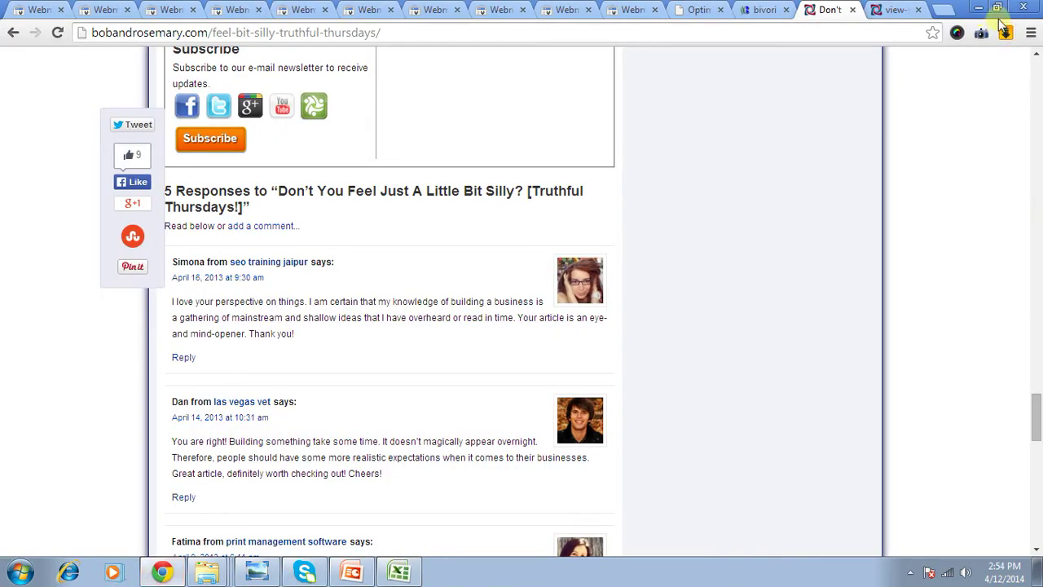
left_click(892, 9)
left_click(305, 37)
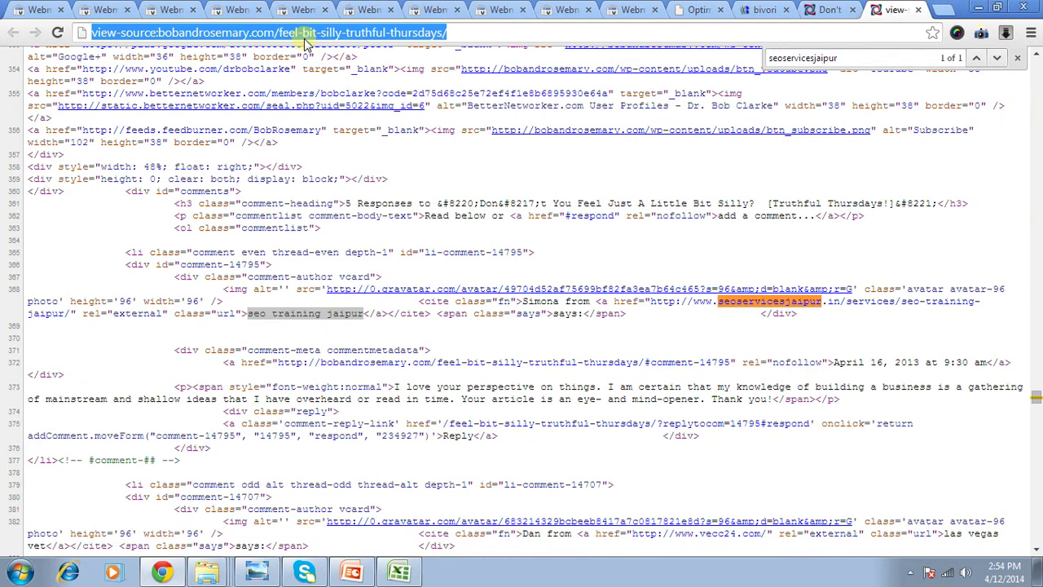
key("ctrl+v")
key("Return")
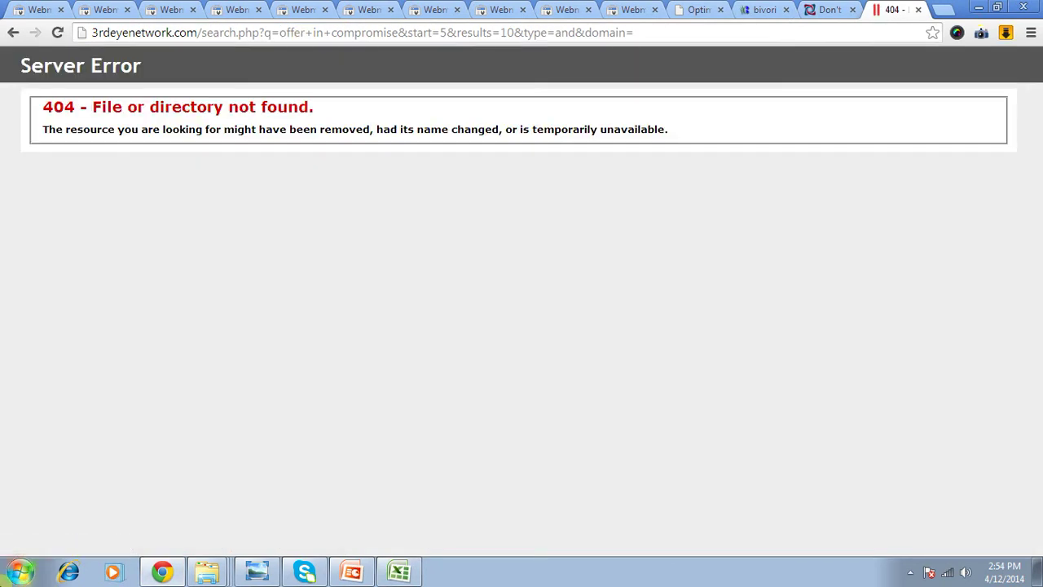
Step: Copy the google-reader-alternatives link from cell A6 in Excel and load it in the current Chrome tab
left_click(400, 572)
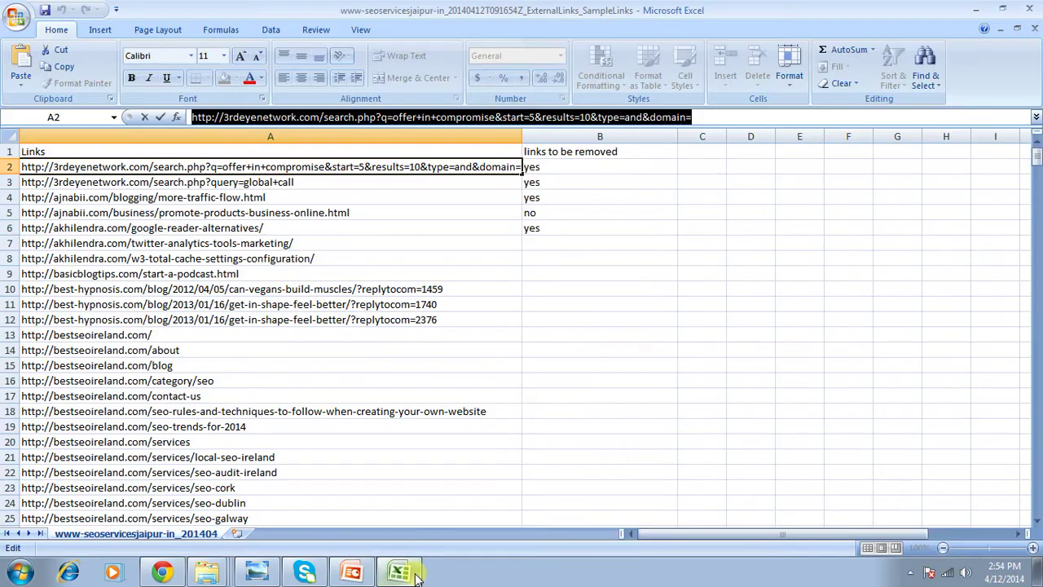
left_click(140, 228)
right_click(140, 227)
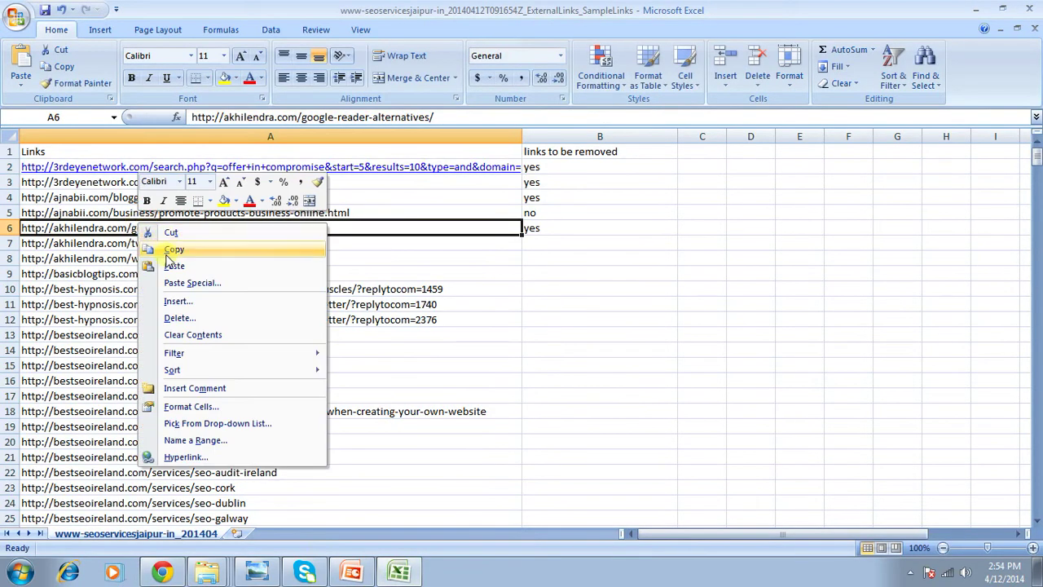
left_click(171, 249)
left_click(162, 572)
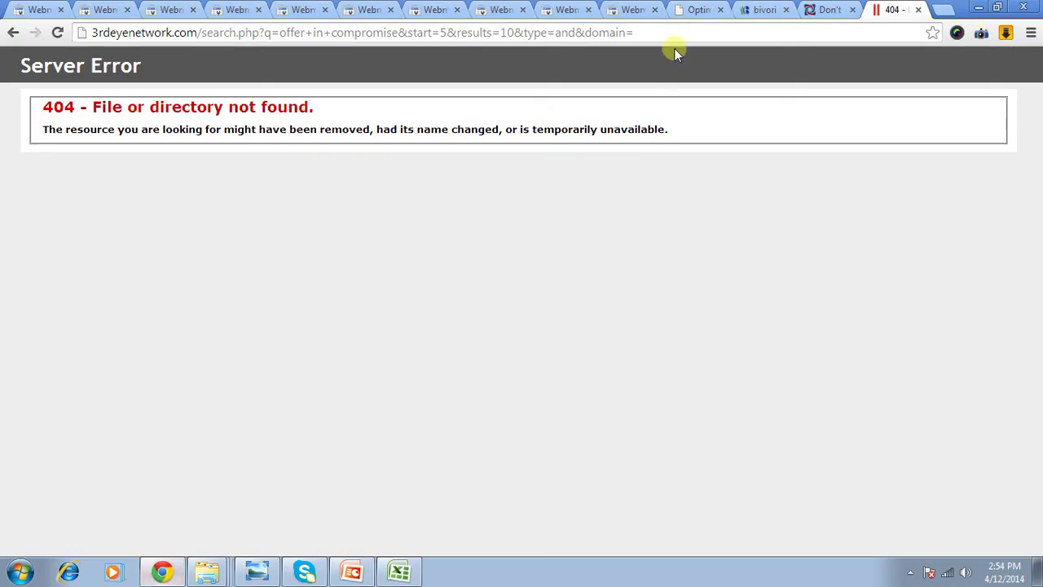
left_click(571, 31)
key("ctrl+v")
key("Return")
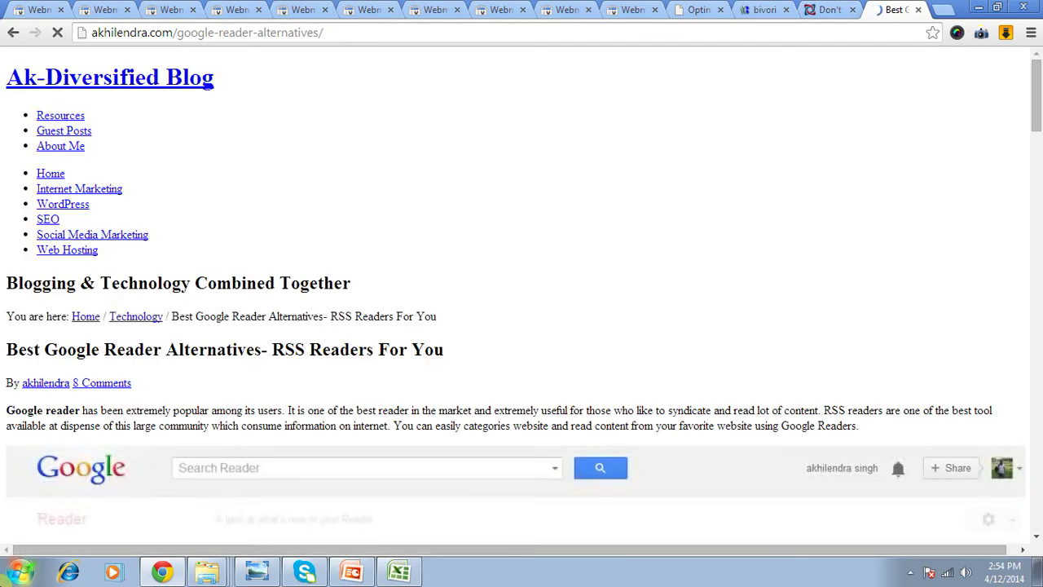
Step: Examine the Google Reader alternatives article and its reader comments for backlinks, dismissing the e-book pop-up
mouse_move(163, 572)
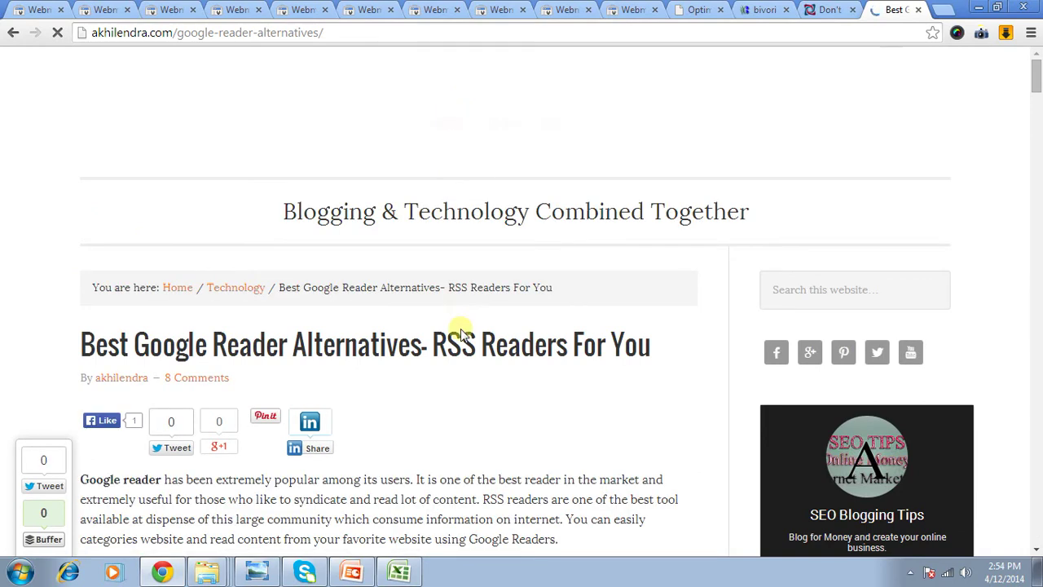
scroll(392, 379, "down", 15)
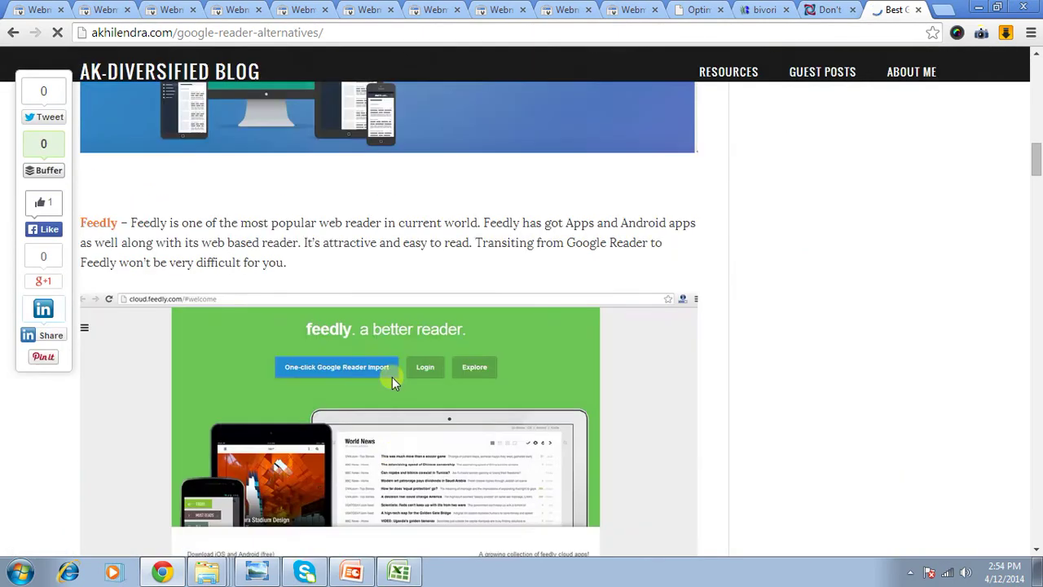
scroll(392, 380, "down", 20)
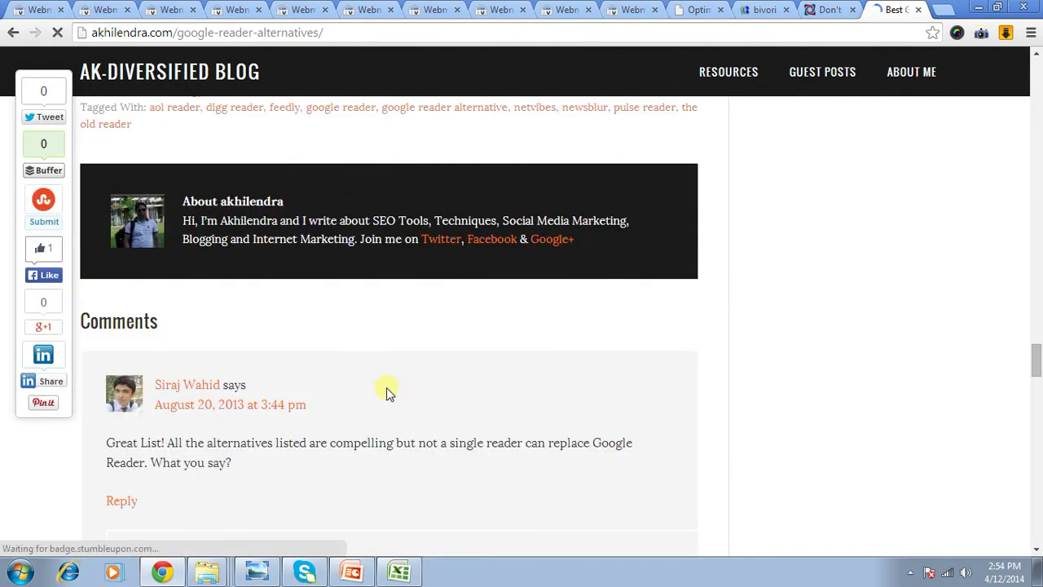
scroll(386, 390, "down", 10)
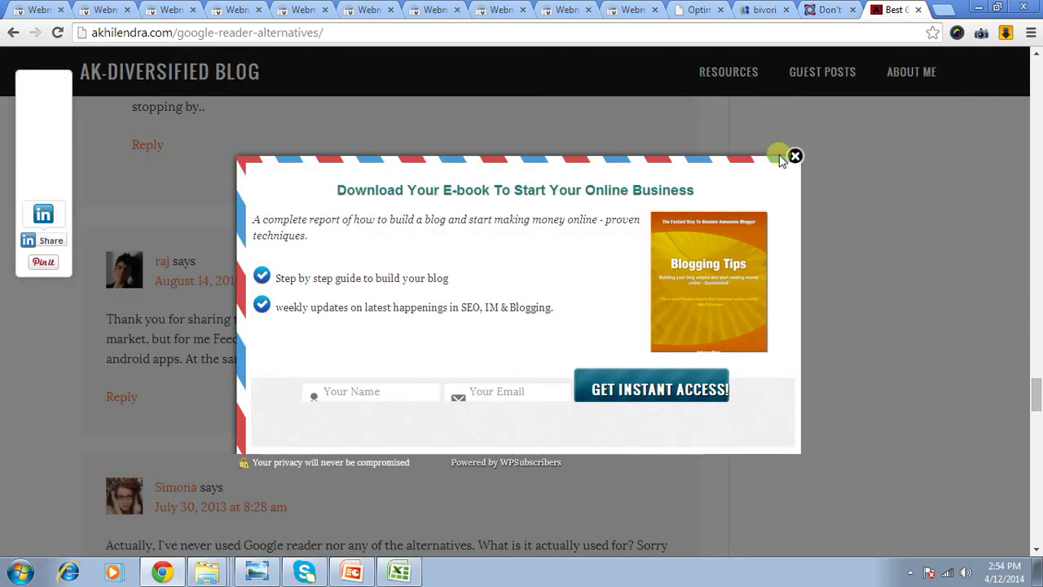
left_click(795, 157)
scroll(753, 318, "down", 10)
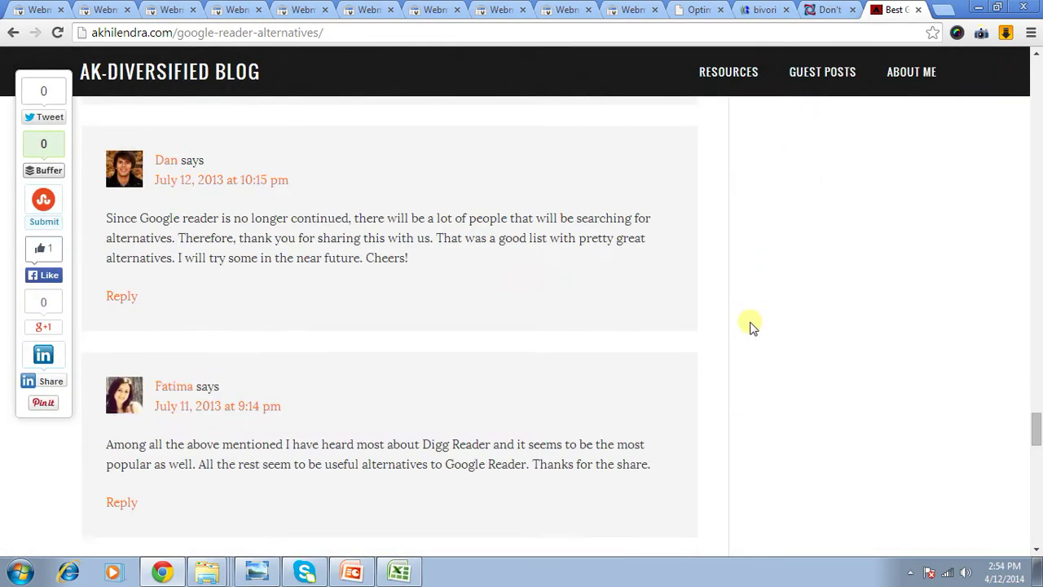
scroll(612, 443, "down", 7)
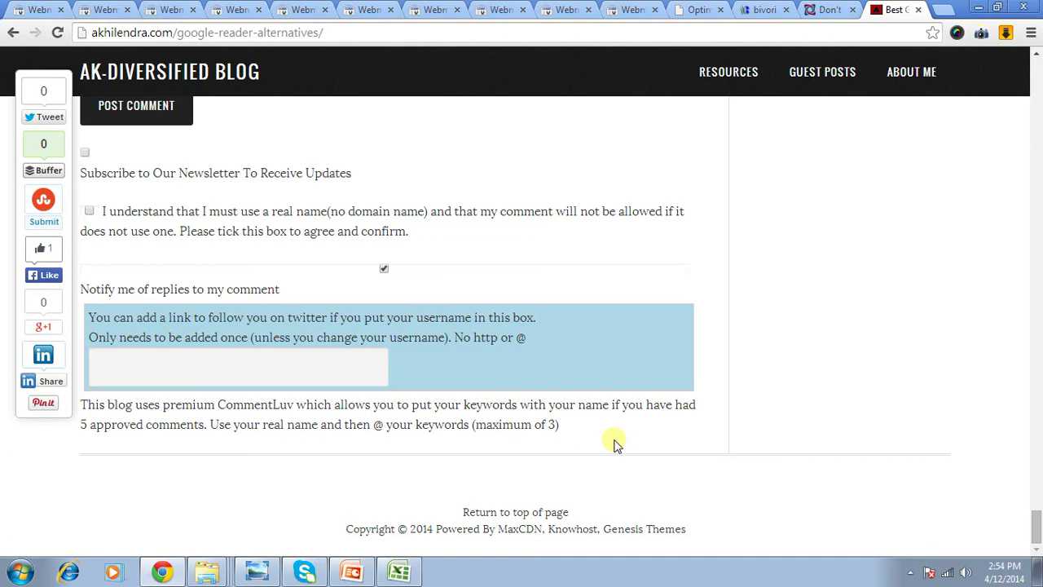
scroll(615, 444, "up", 2)
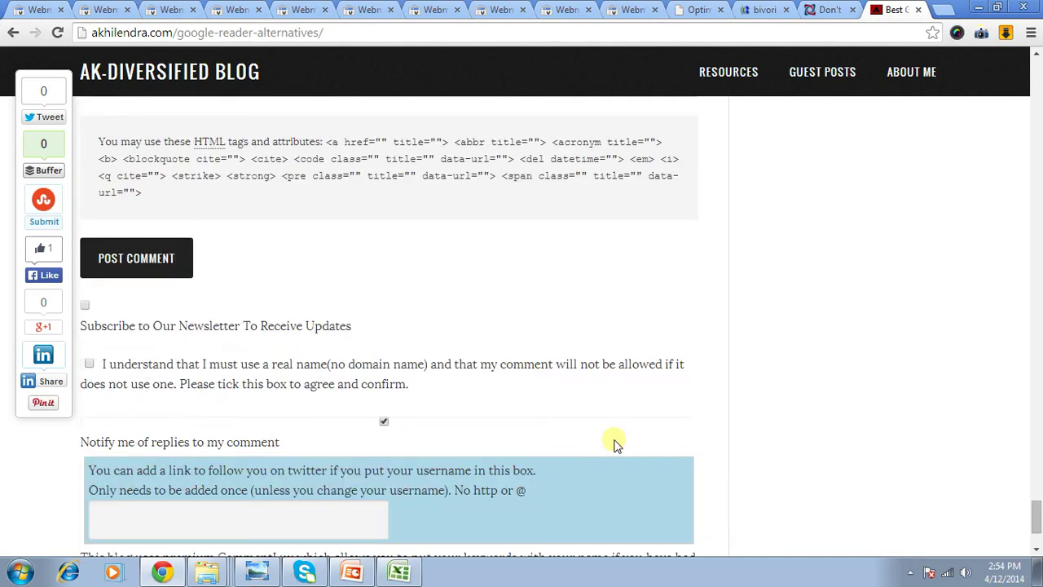
left_click_drag(1035, 519, 1013, 37)
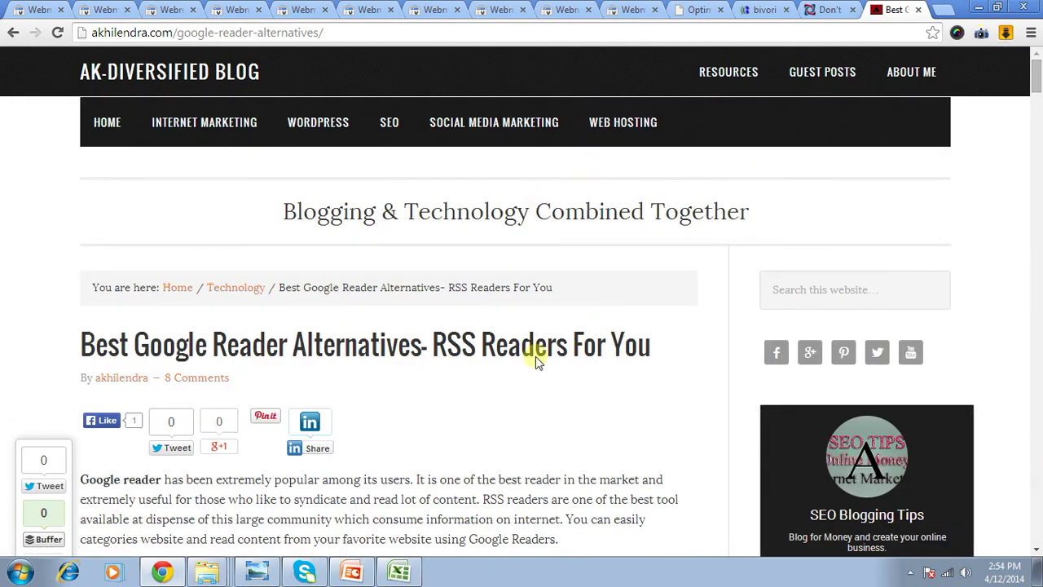
Step: Review the article again from the reader descriptions and sidebar links down to the comment form and footer
scroll(736, 392, "down", 10)
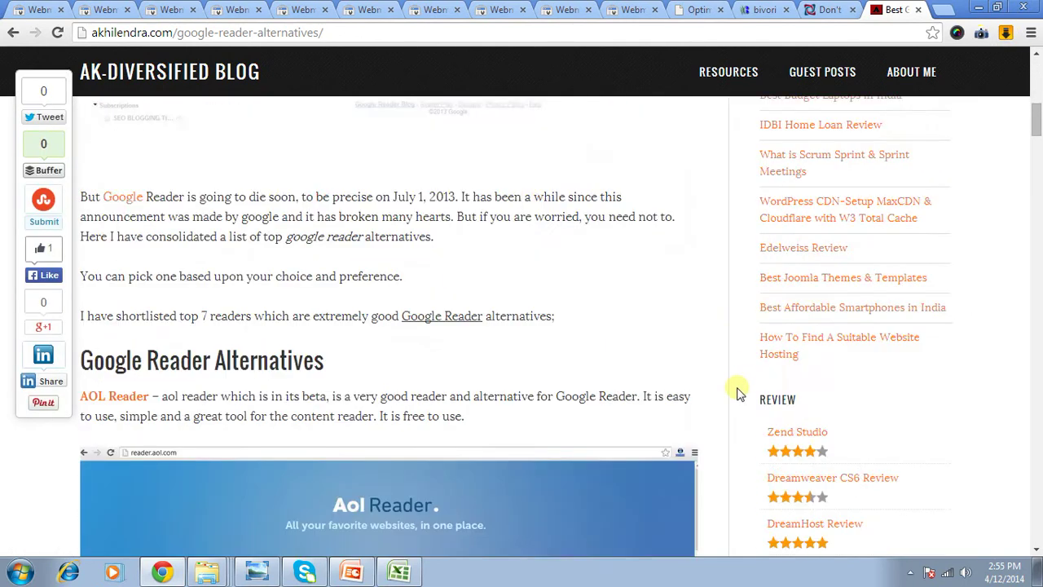
scroll(736, 391, "down", 12)
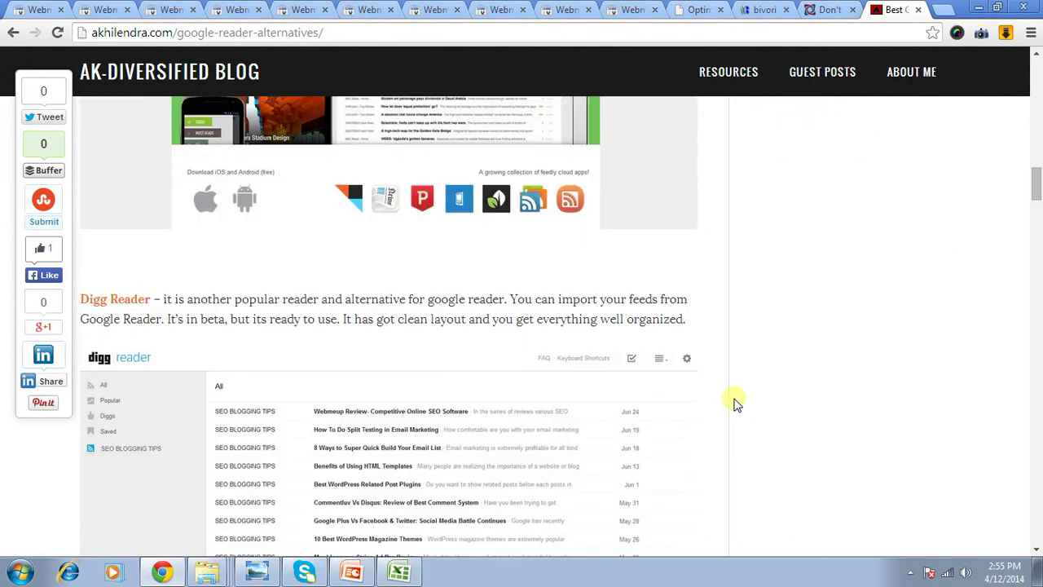
scroll(736, 403, "down", 4)
scroll(736, 403, "down", 15)
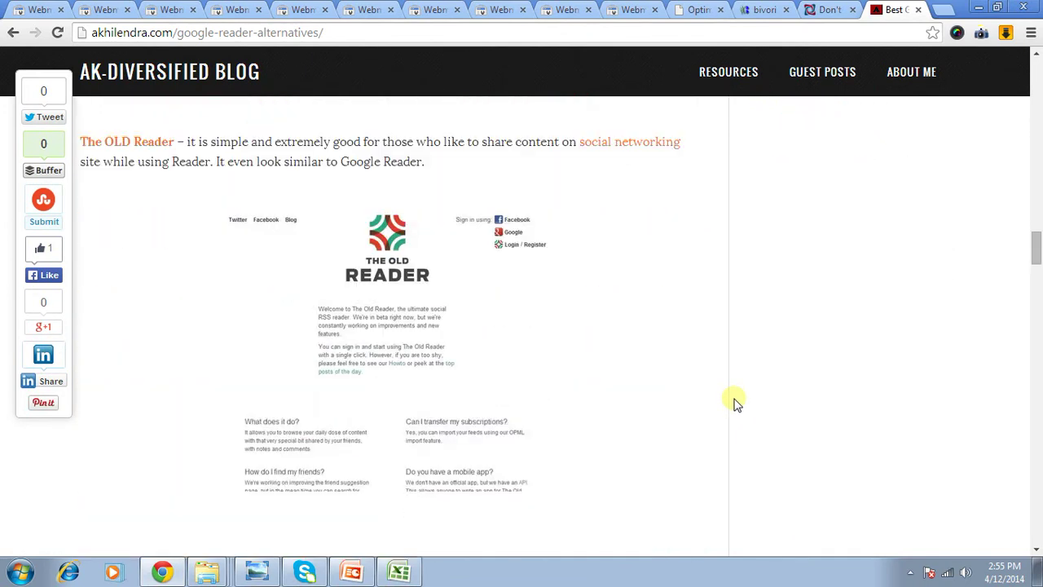
scroll(736, 402, "down", 20)
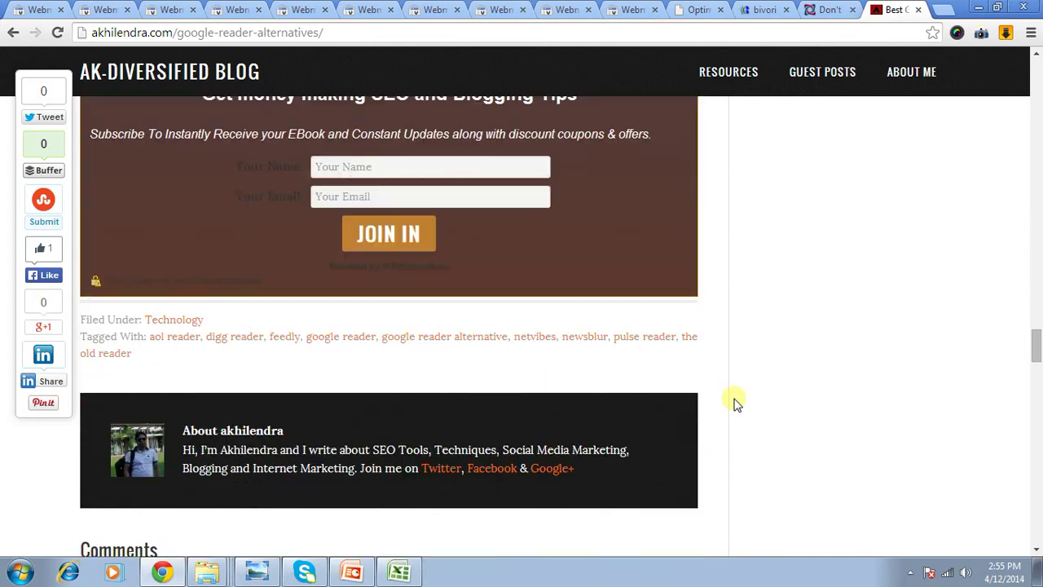
scroll(736, 402, "down", 15)
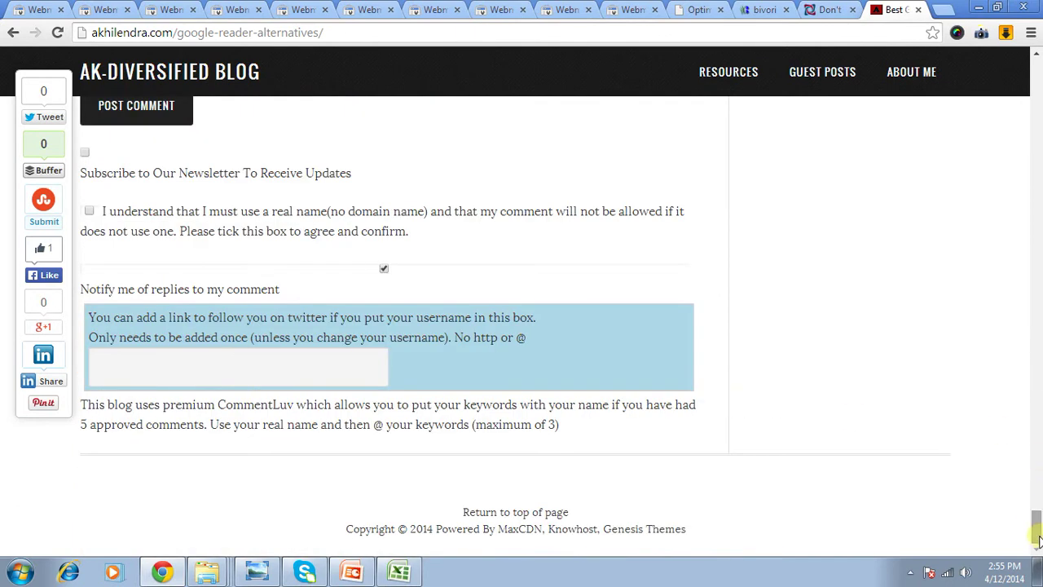
left_click_drag(1036, 525, 952, 94)
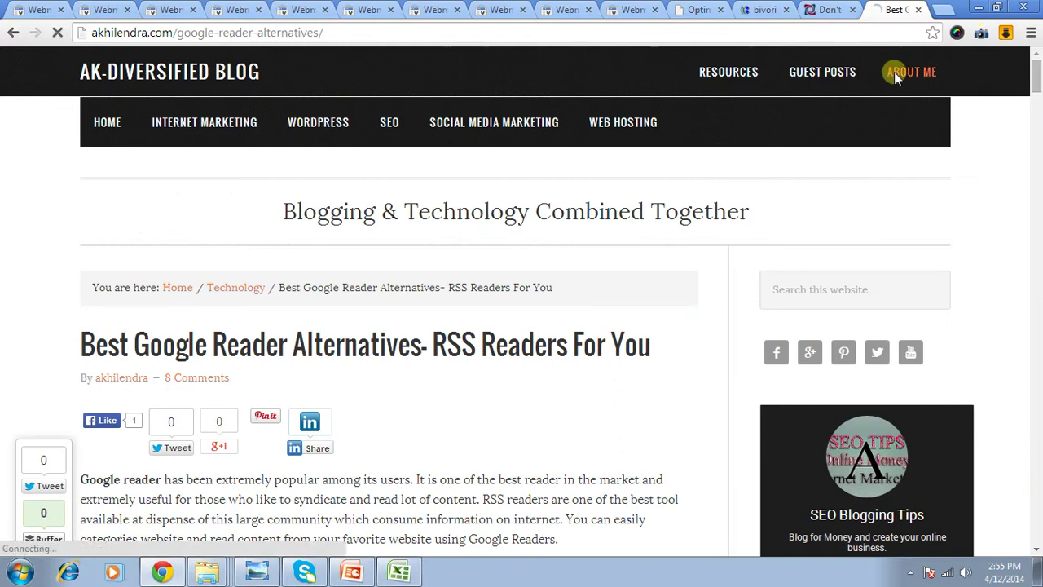